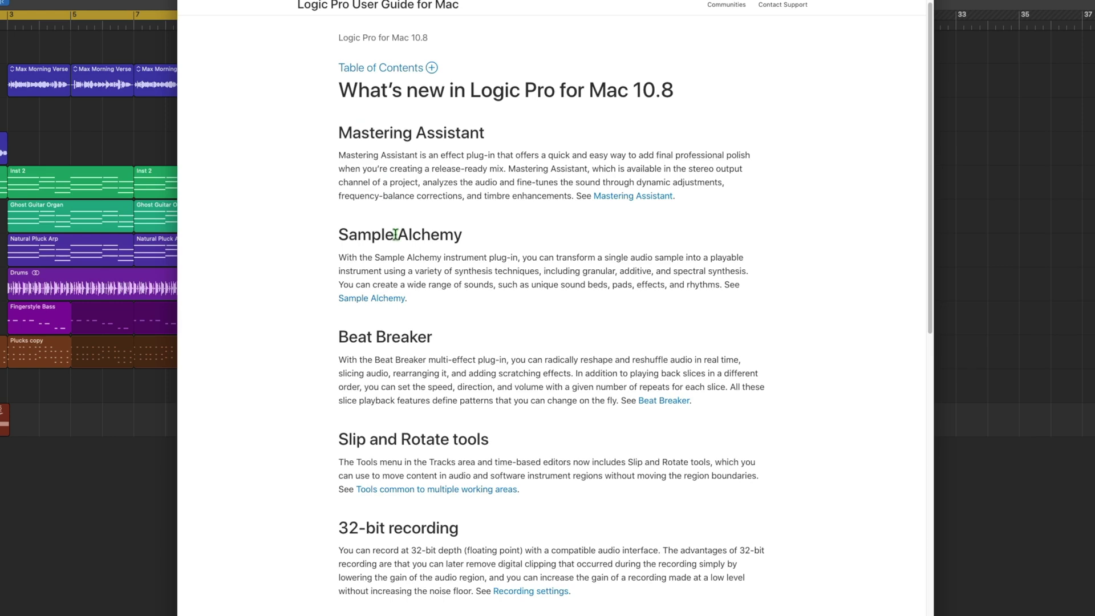
- Read through the release notes for Logic Pro for Mac 10.8, from Mastering Assistant to the other features
scroll(396, 235, "down", 3)
scroll(397, 241, "down", 1)
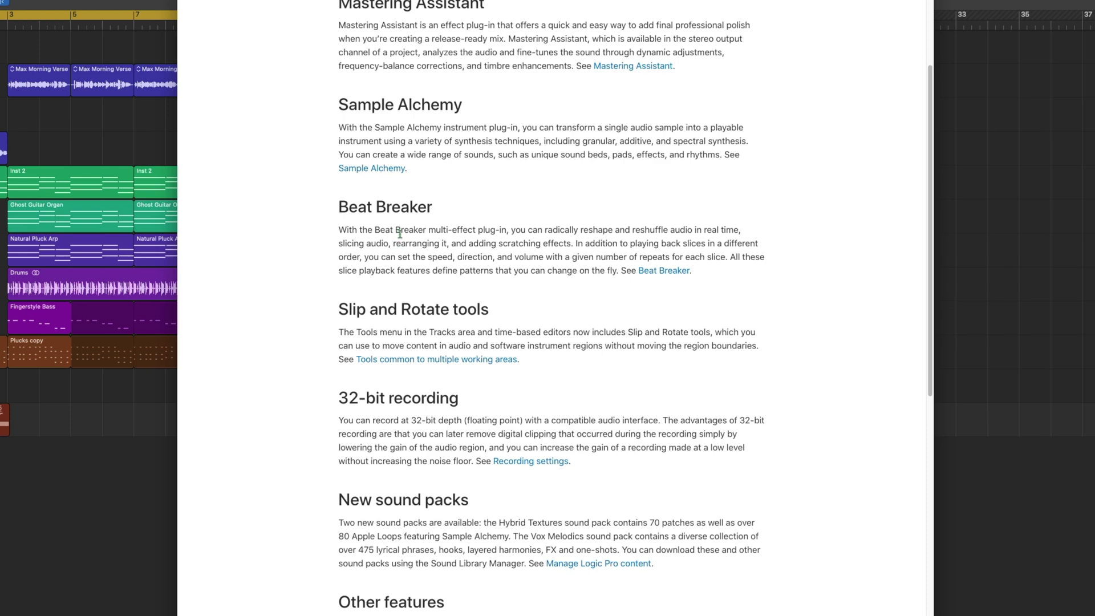
scroll(400, 234, "down", 5)
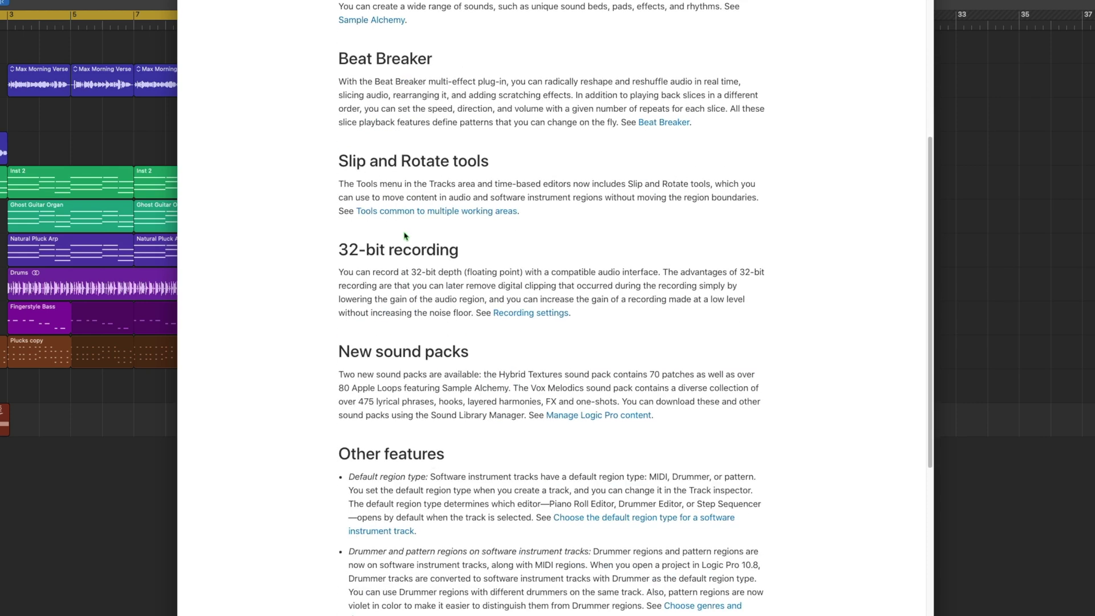
scroll(385, 294, "down", 6)
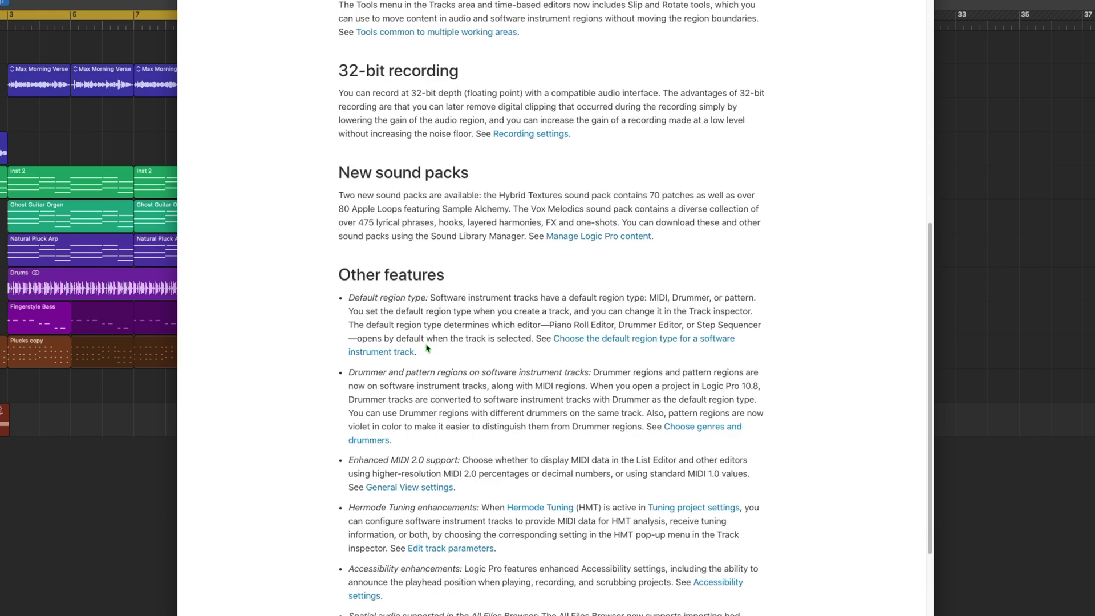
left_click_drag(512, 195, 591, 211)
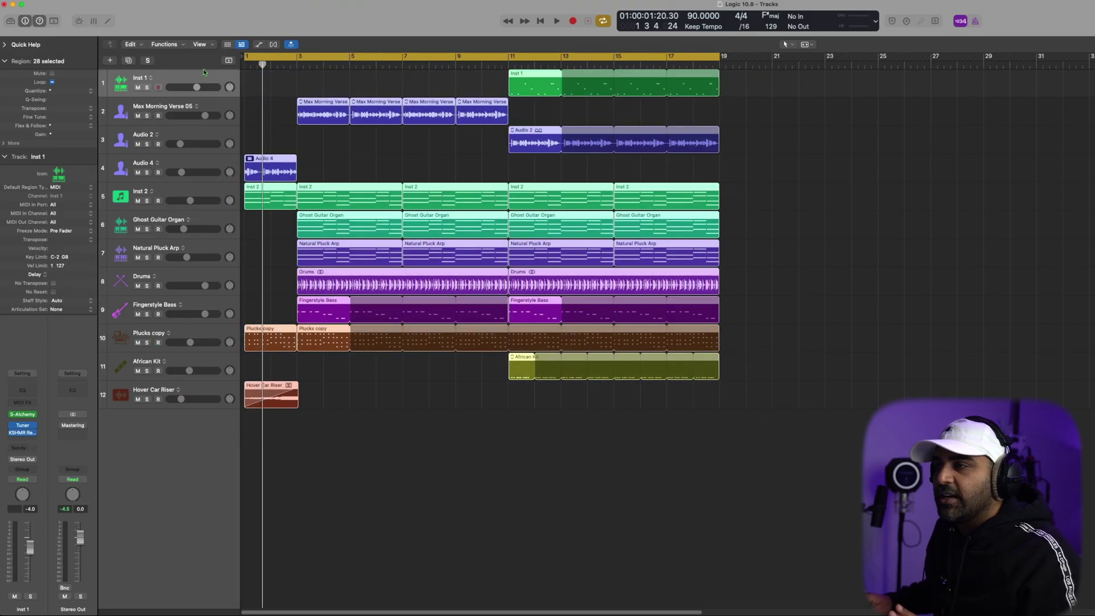
- Clear the region selection and remove the Mastering Assistant plug-in from the Stereo Out channel
left_click(125, 82)
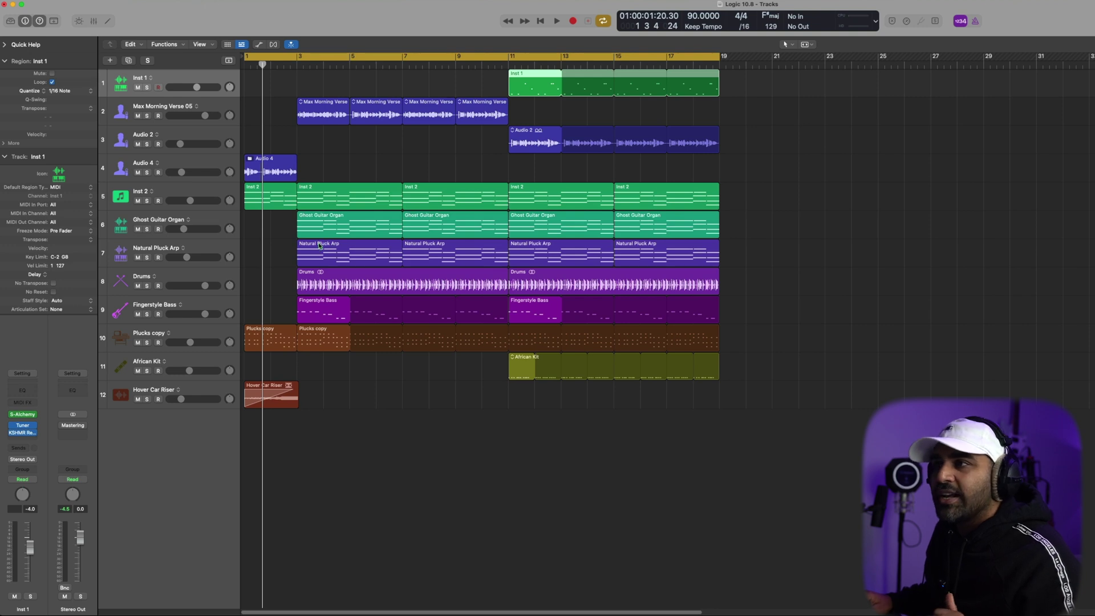
left_click(408, 441)
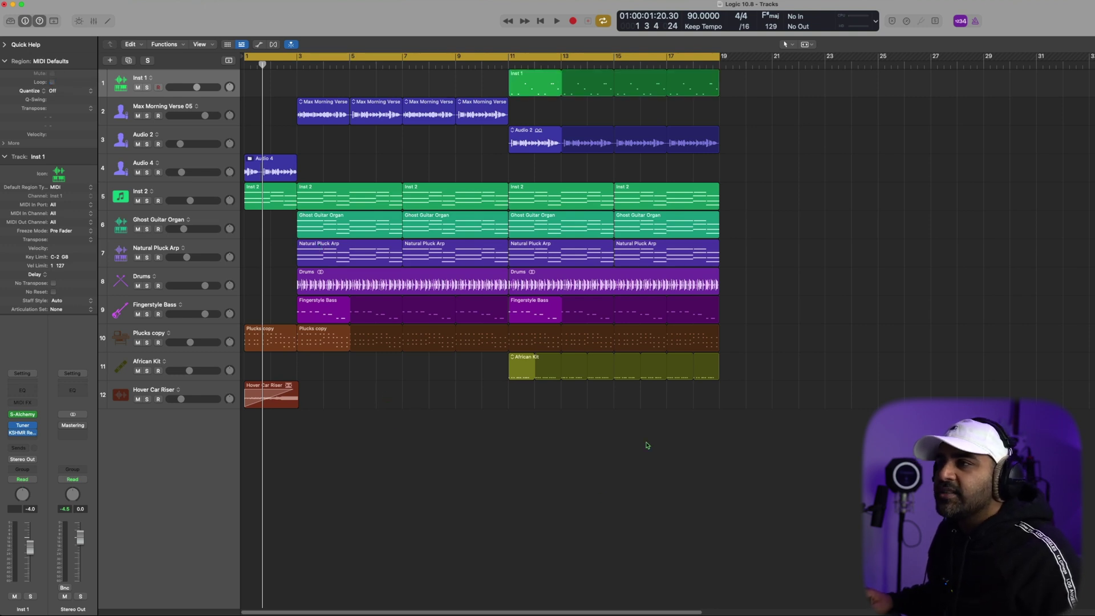
left_click(84, 428)
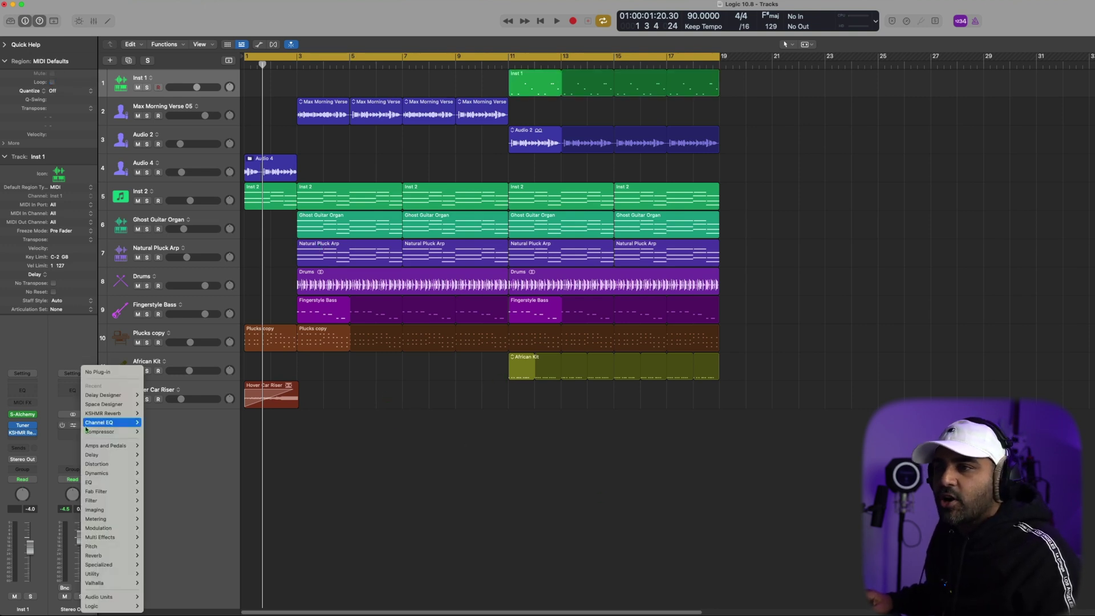
left_click(108, 374)
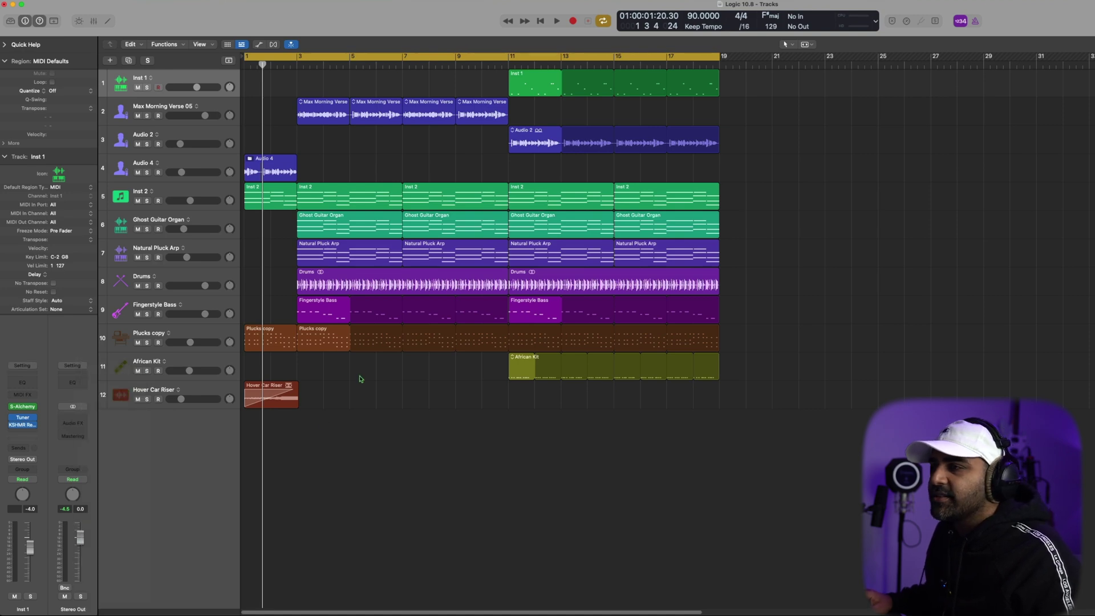
- Play the unmastered mix and review its vocal, Inst 2, Ghost Guitar Organ and Drums tracks
key("space")
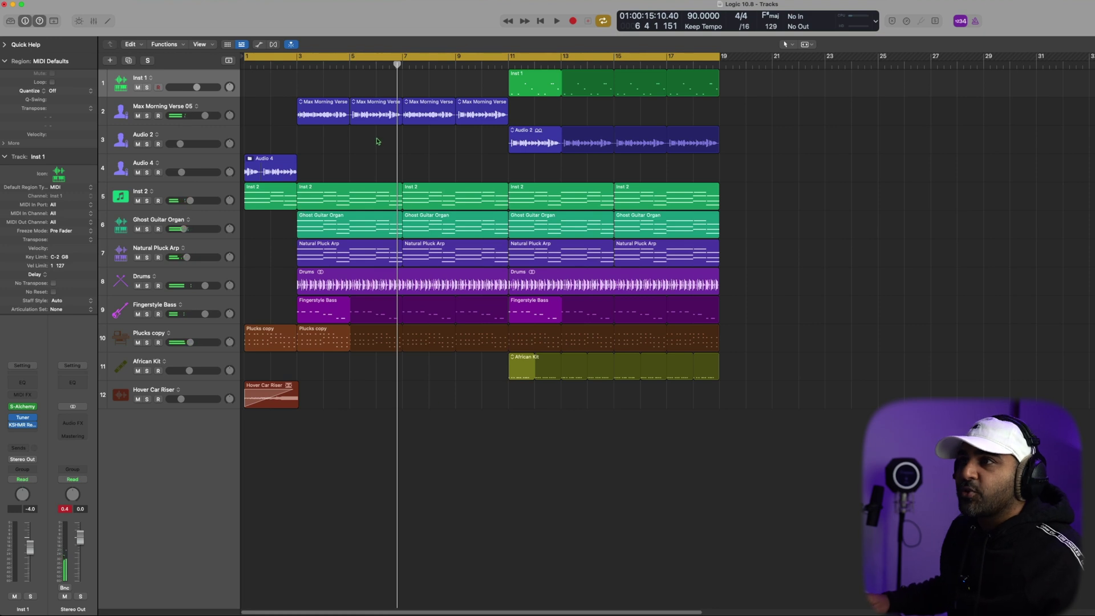
left_click_drag(544, 159, 317, 117)
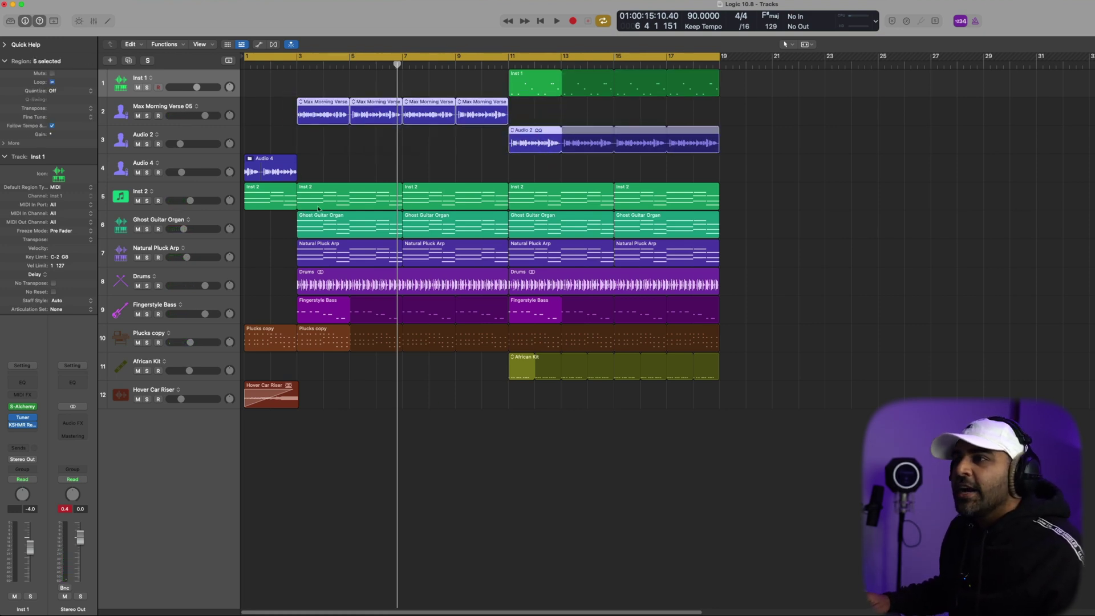
left_click(161, 195)
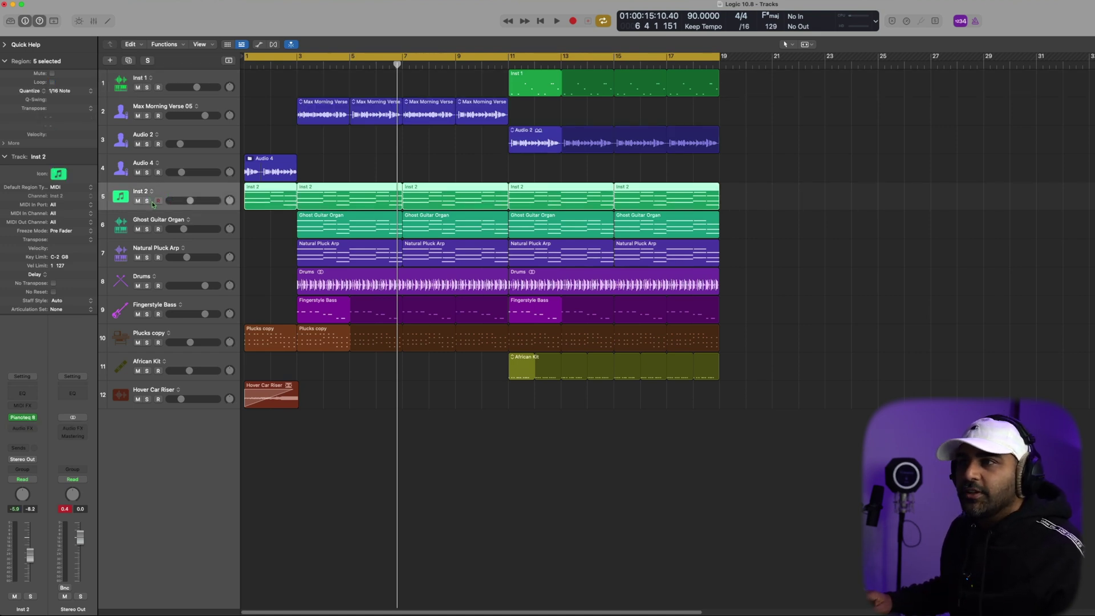
left_click(123, 226)
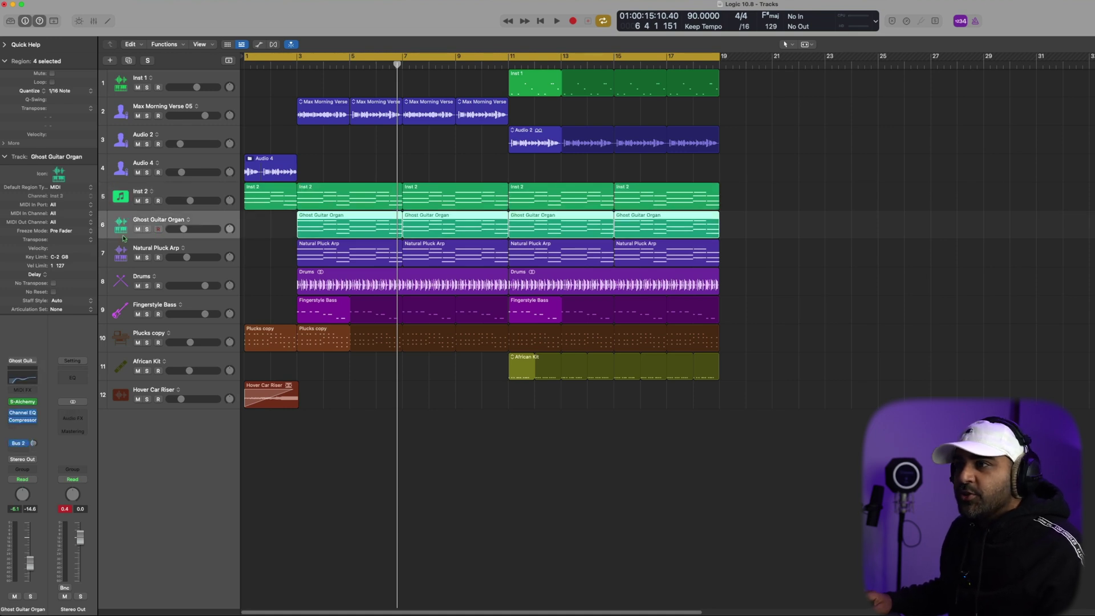
left_click(141, 280)
left_click(326, 425)
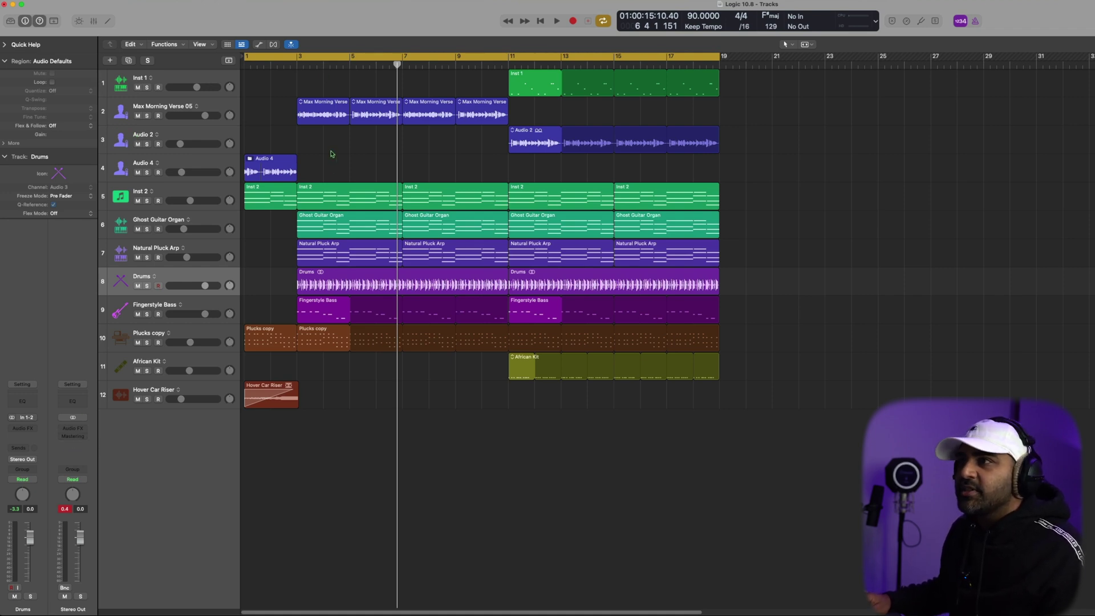
- Set the cycle range from bar 3 to bar 19 and load Mastering Assistant on Stereo Out, viewed at 125%
left_click_drag(311, 55, 710, 77)
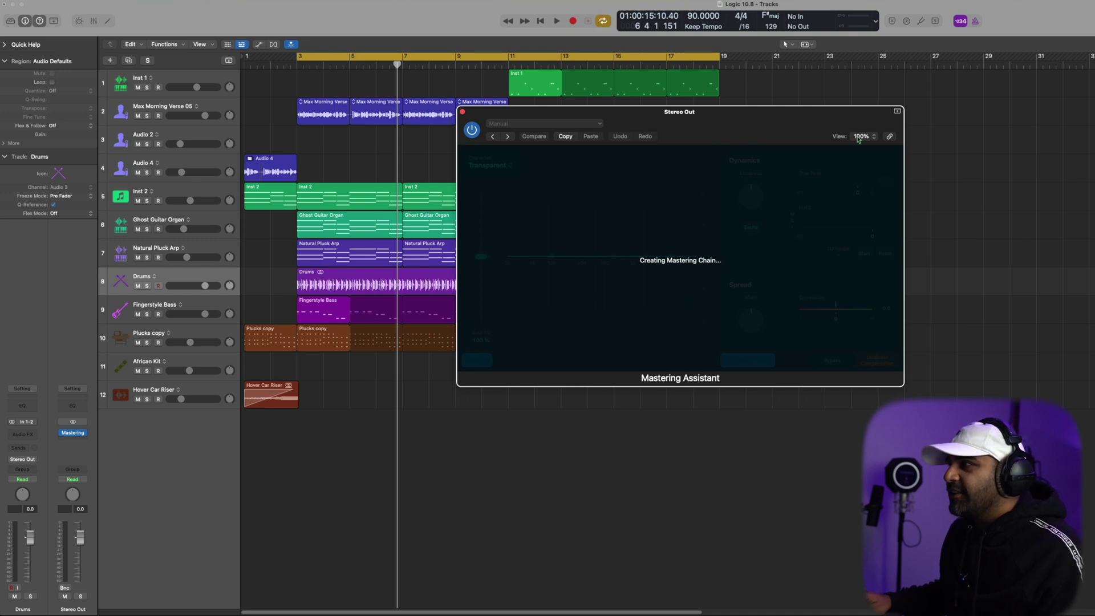
left_click(713, 131)
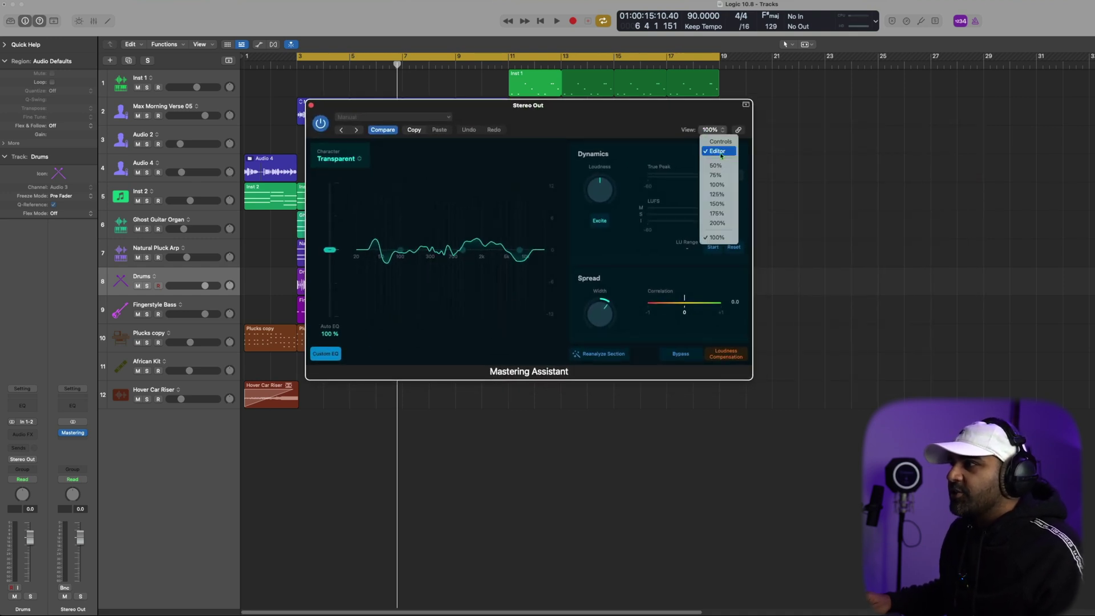
left_click(716, 195)
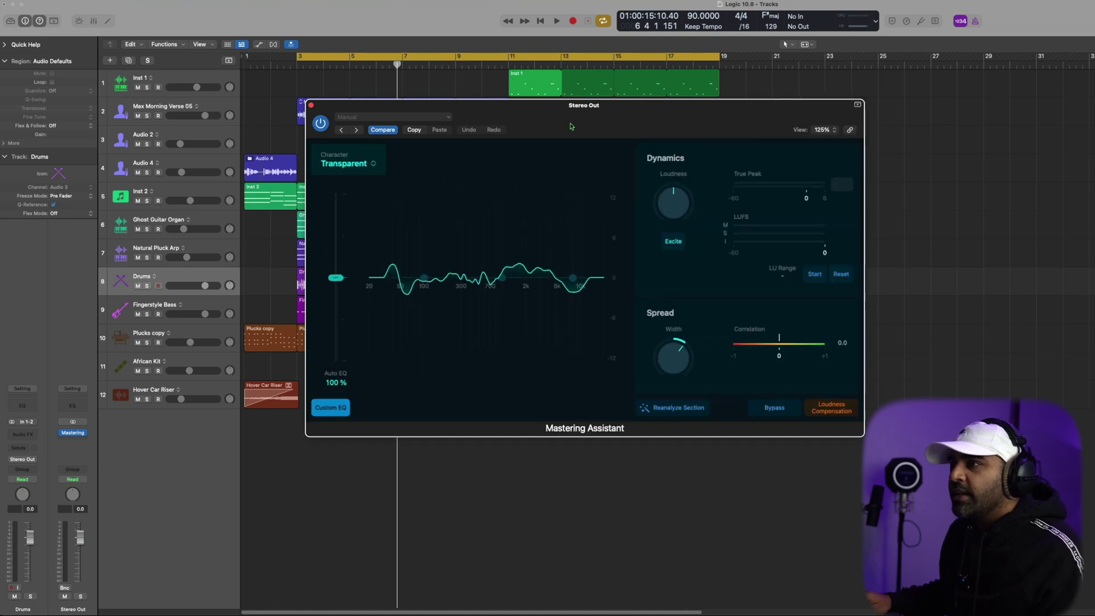
- Look over Mastering Assistant's Character options and test the Auto EQ amount, keeping Transparent and 100%
left_click(311, 190)
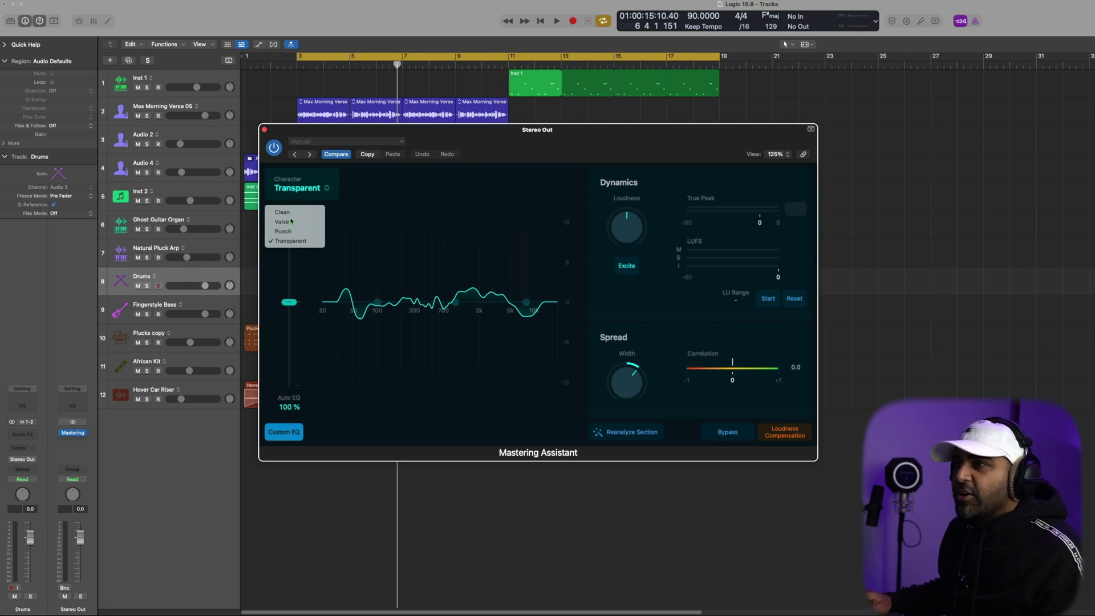
left_click(448, 248)
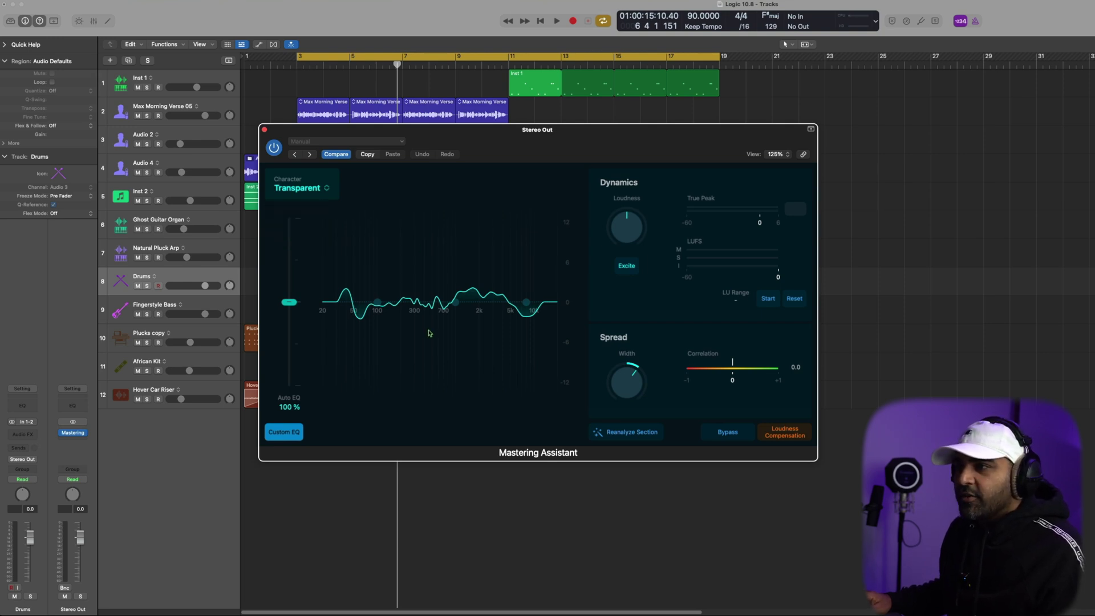
mouse_move(290, 309)
left_mouse_down()
mouse_move(291, 239)
mouse_move(288, 383)
mouse_move(289, 288)
mouse_move(296, 303)
left_mouse_up()
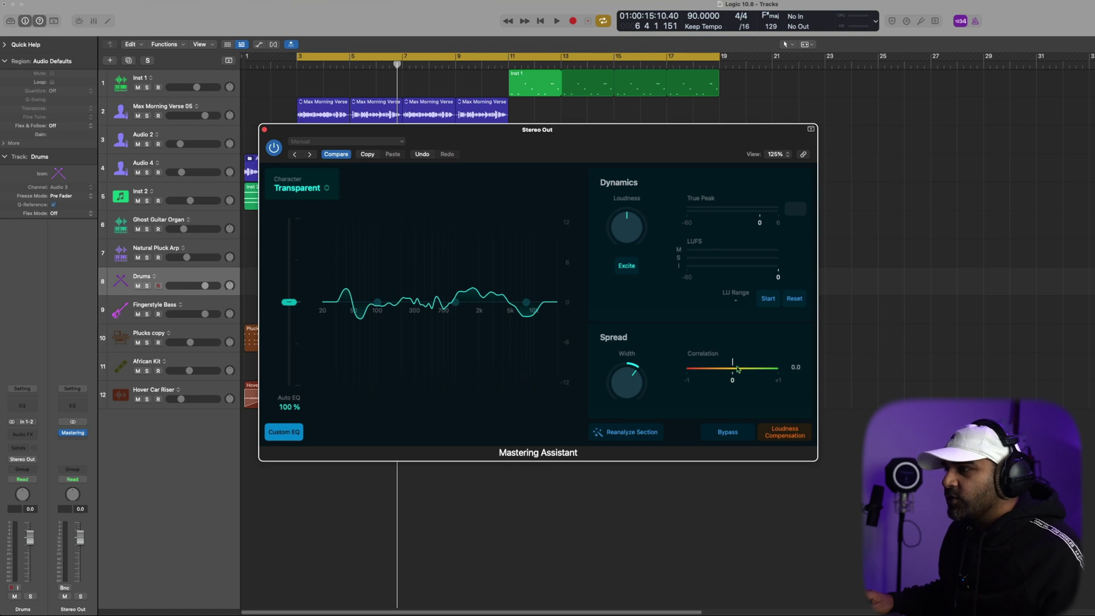
- Toggle Custom EQ off and on repeatedly to compare its adjustment points on the curve, leaving it enabled
left_click(285, 439)
left_click(284, 437)
left_click(284, 436)
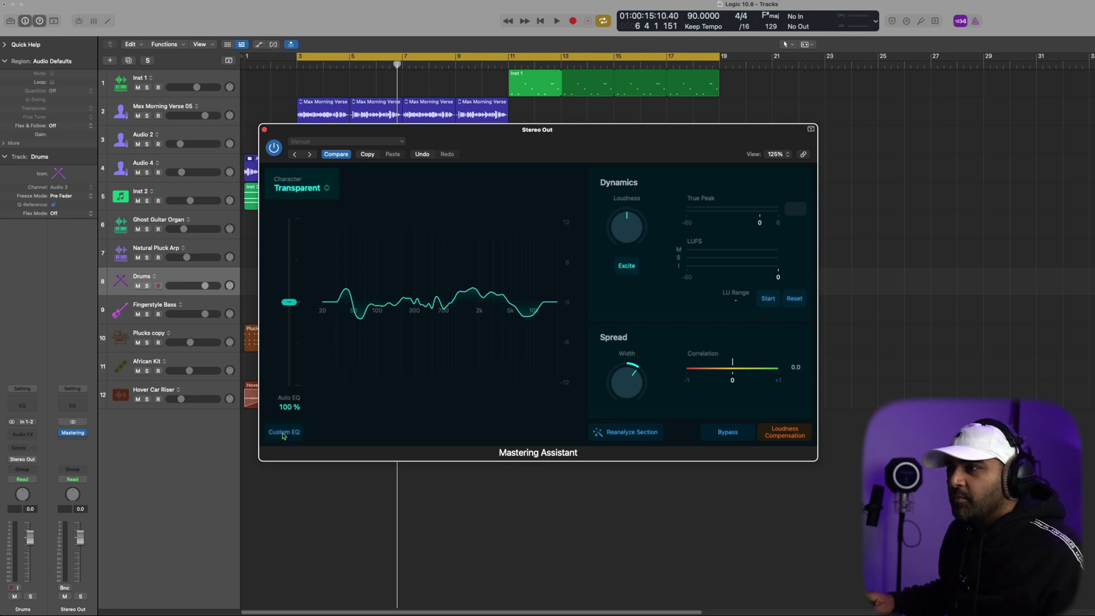
left_click(283, 436)
left_click(282, 435)
left_click(282, 436)
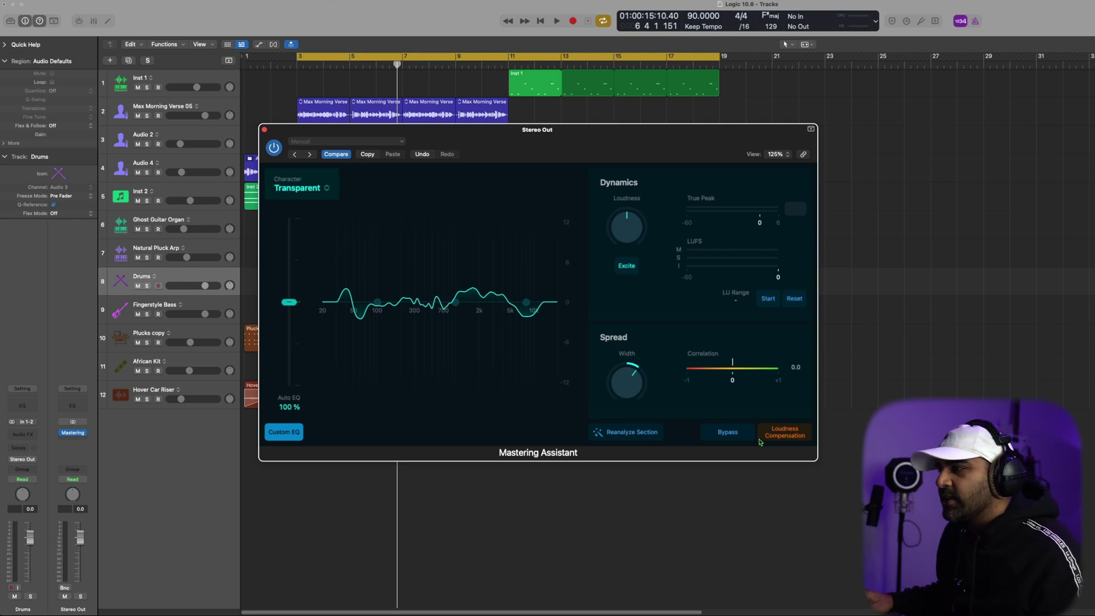
- Reanalyze the section with Mastering Assistant and raise the Loudness to +0.48 during playback
left_click(625, 439)
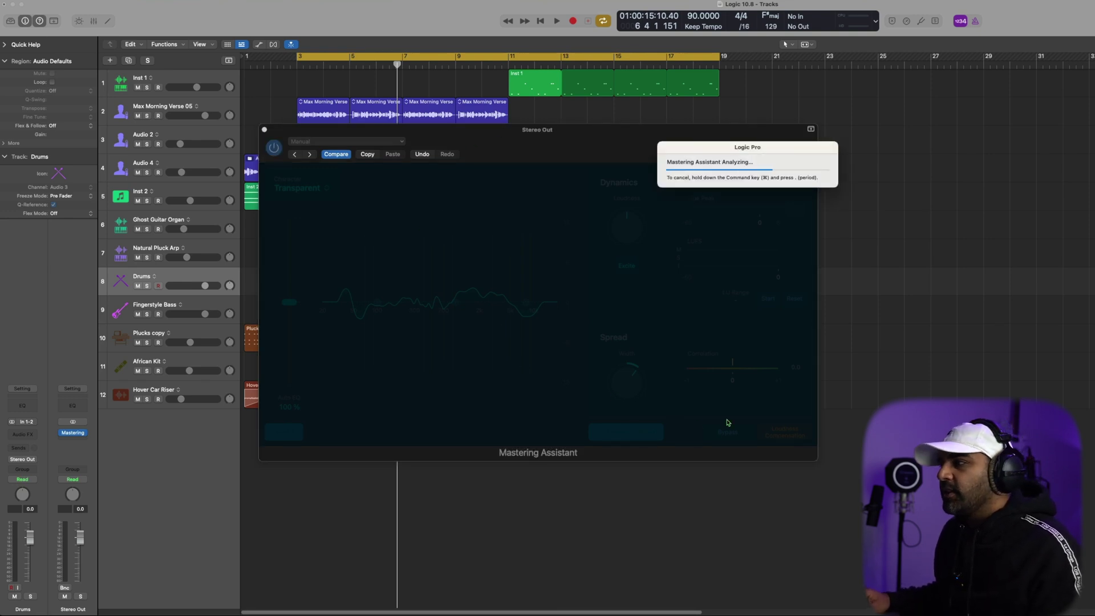
key("space")
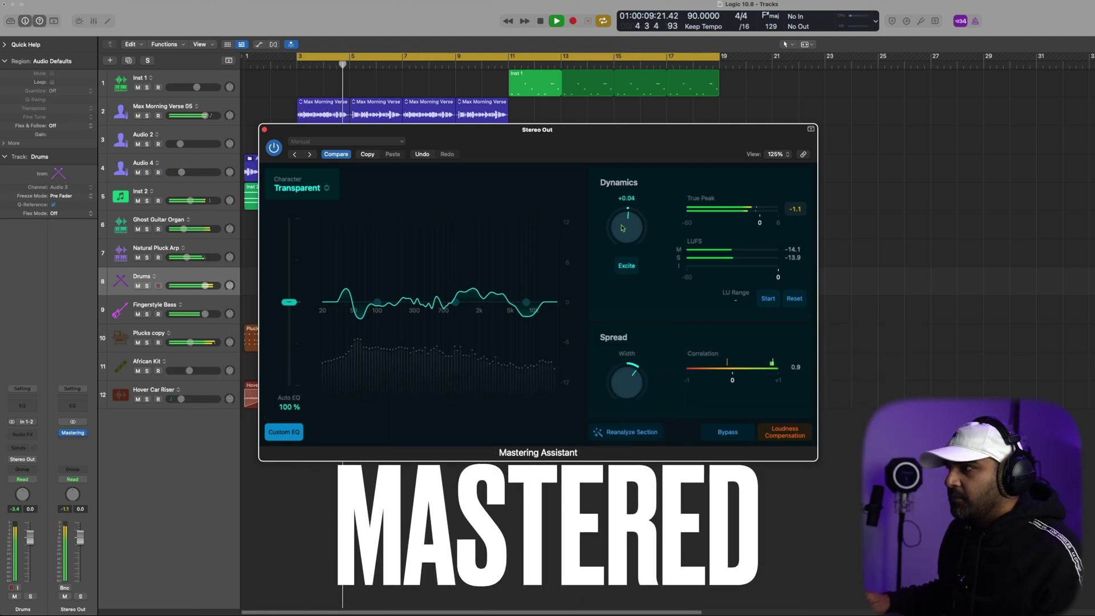
left_click_drag(627, 222, 619, 192)
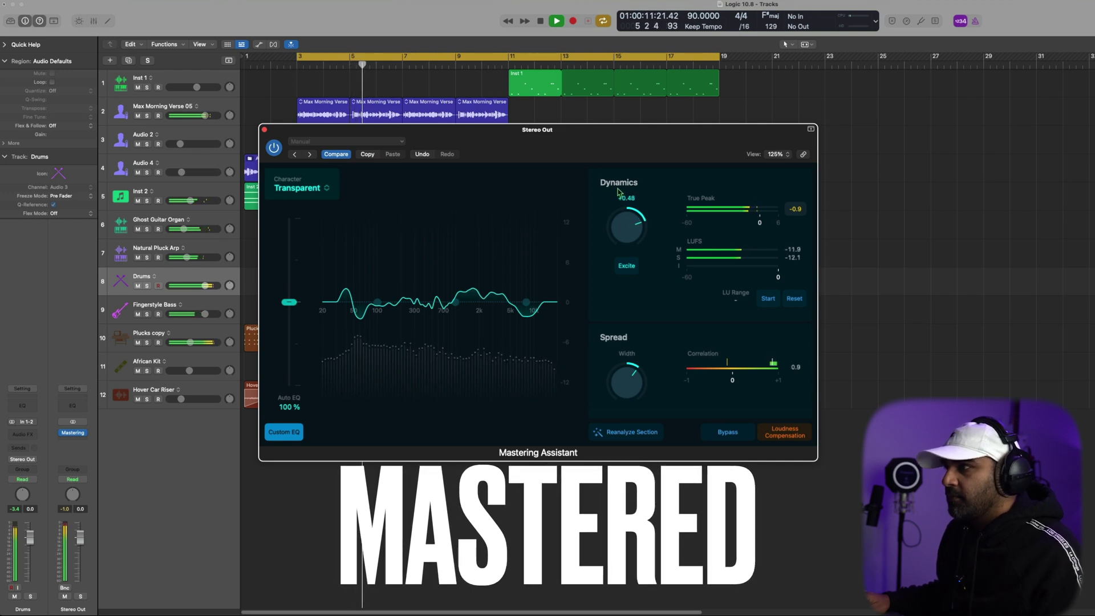
key("space")
- Compare playback with Excite off and on, leave it enabled, and raise the Spread Width to +0.53
left_click(626, 268)
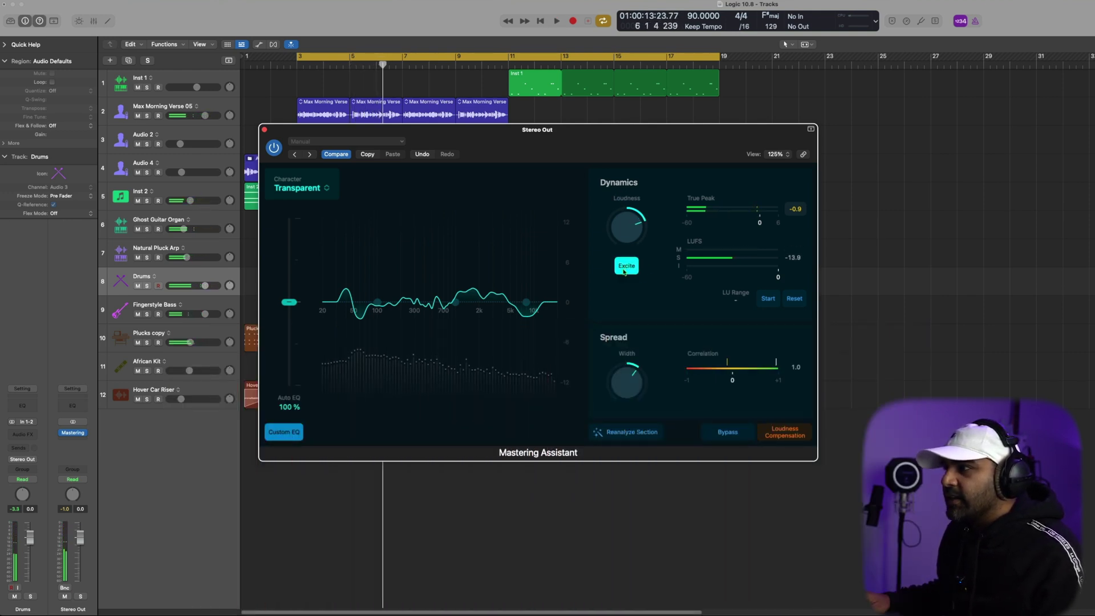
left_click(626, 267)
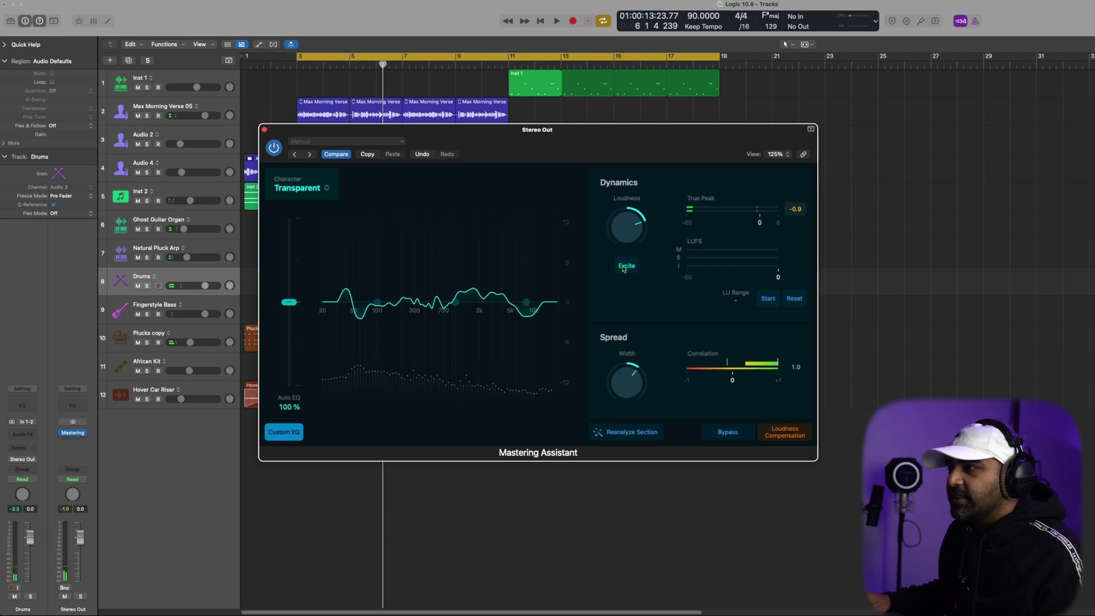
key("space")
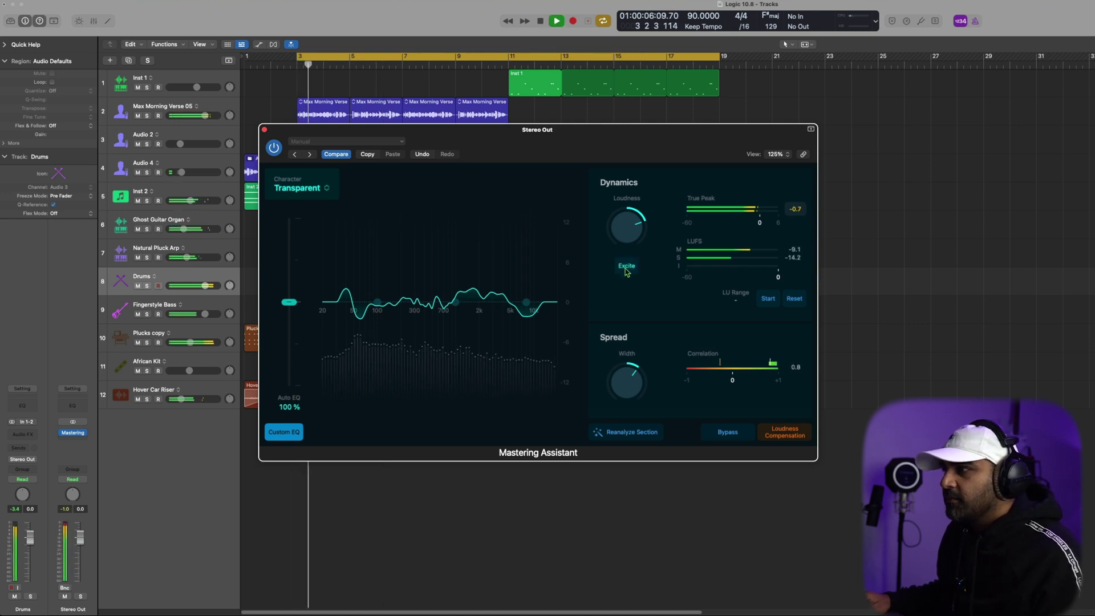
left_click(627, 267)
left_click(626, 268)
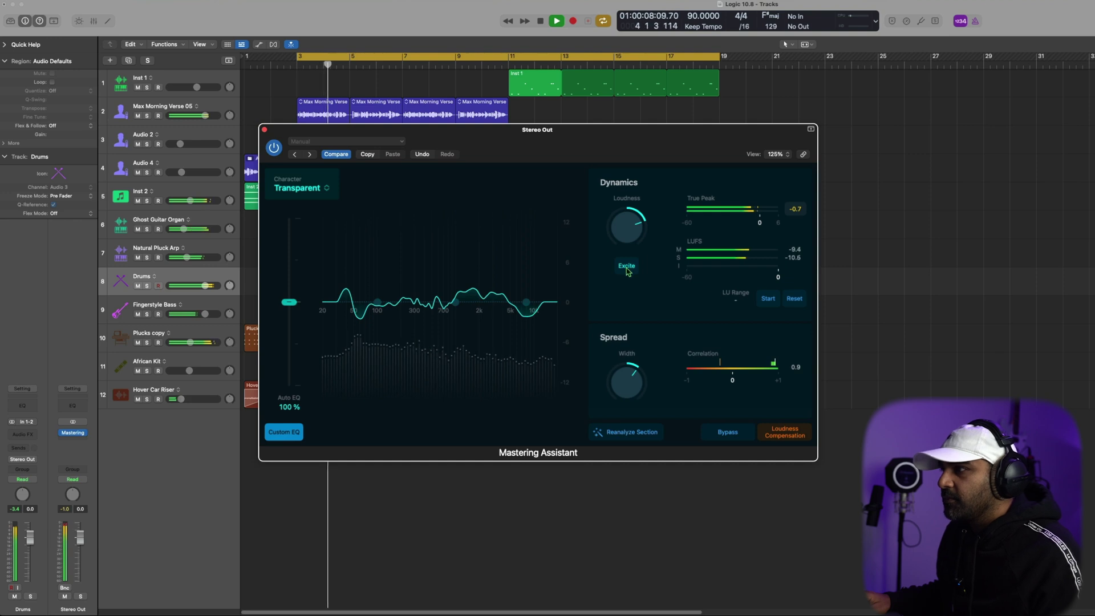
left_click(626, 268)
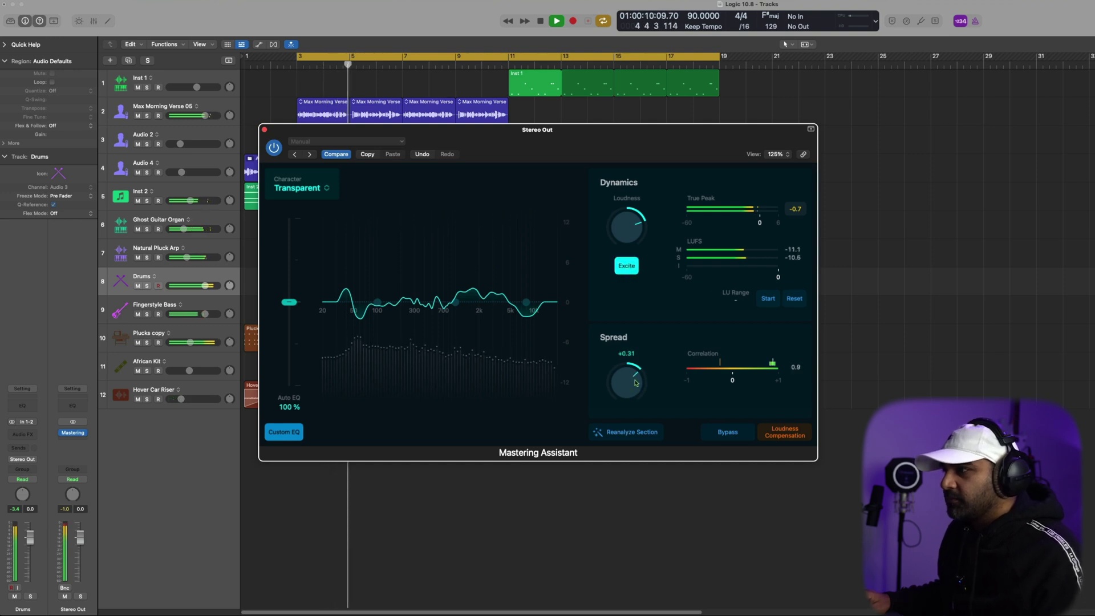
left_click_drag(636, 377, 636, 367)
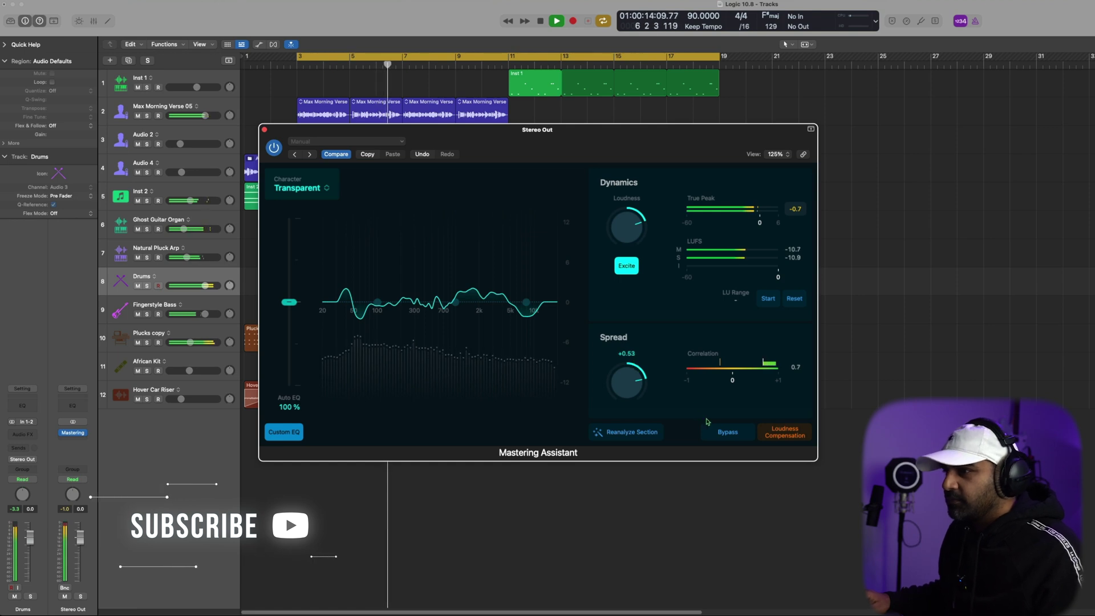
- Raise the Custom EQ's high band, boost its low band by 1.1 dB at 97.51 Hz, and set Auto EQ to 109%
left_click_drag(526, 303, 525, 294)
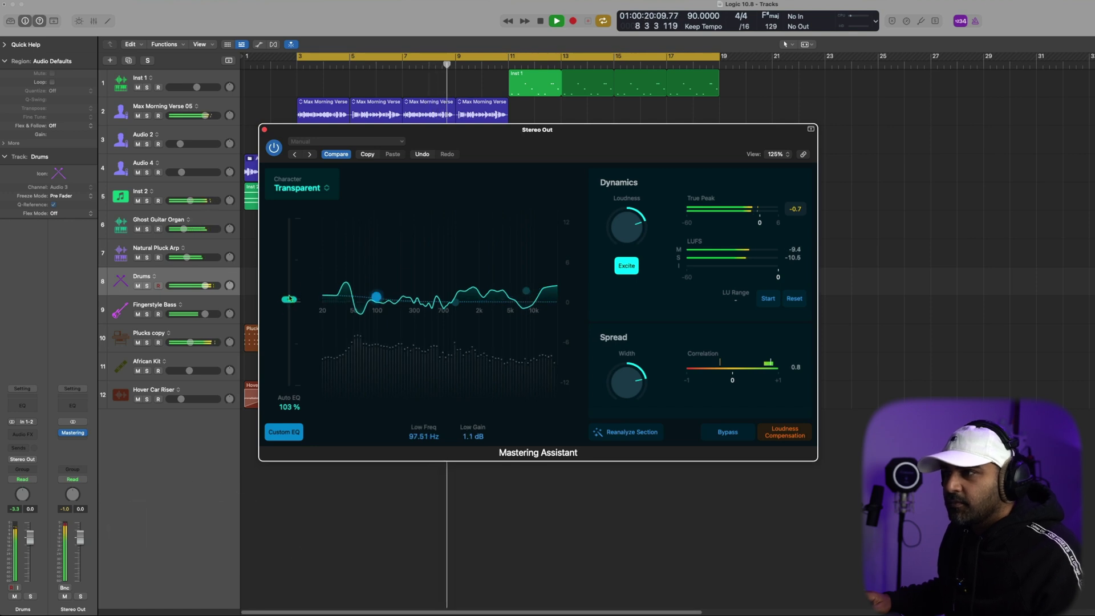
mouse_move(289, 302)
left_mouse_down()
mouse_move(289, 225)
mouse_move(288, 371)
mouse_move(275, 404)
mouse_move(291, 260)
mouse_move(289, 295)
left_mouse_up()
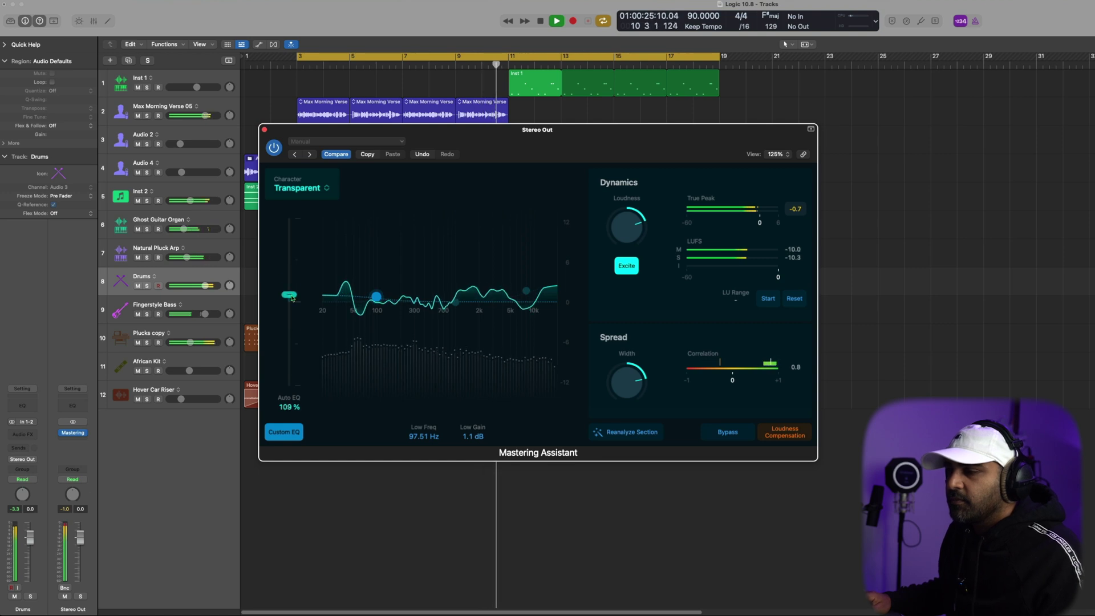
- Compare the sound by toggling Custom EQ and then Bypass during playback, leaving the mastering processing active
left_click(284, 437)
left_click(284, 433)
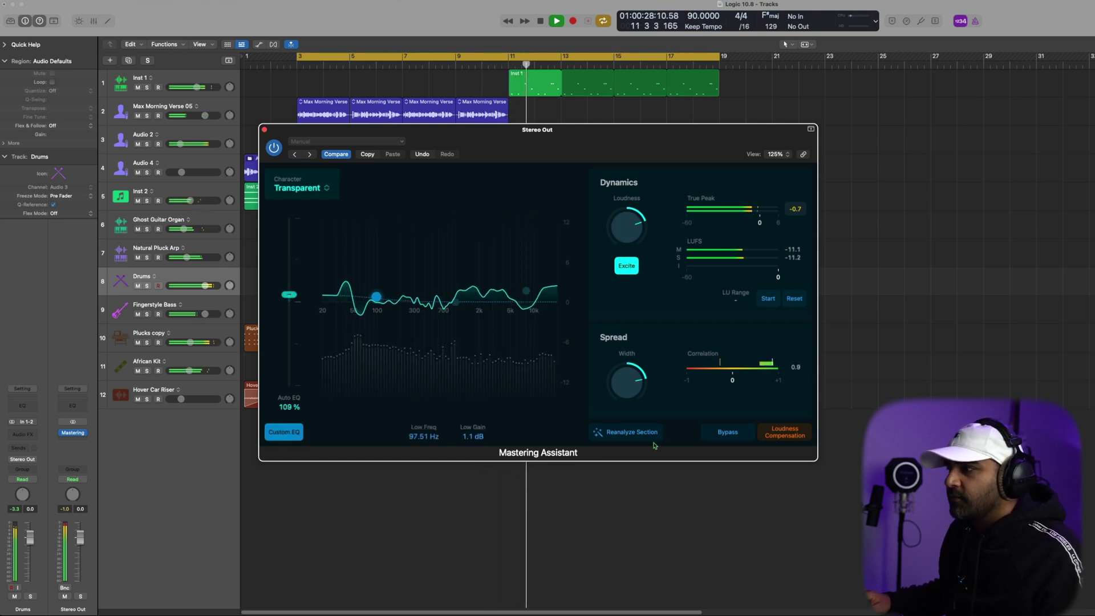
left_click(727, 434)
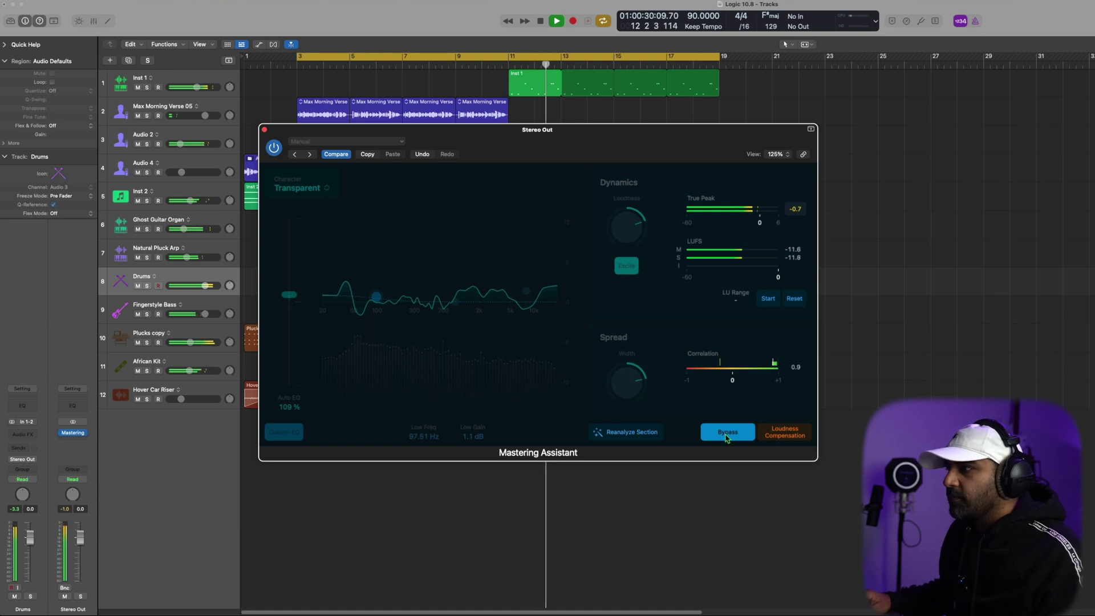
left_click(728, 433)
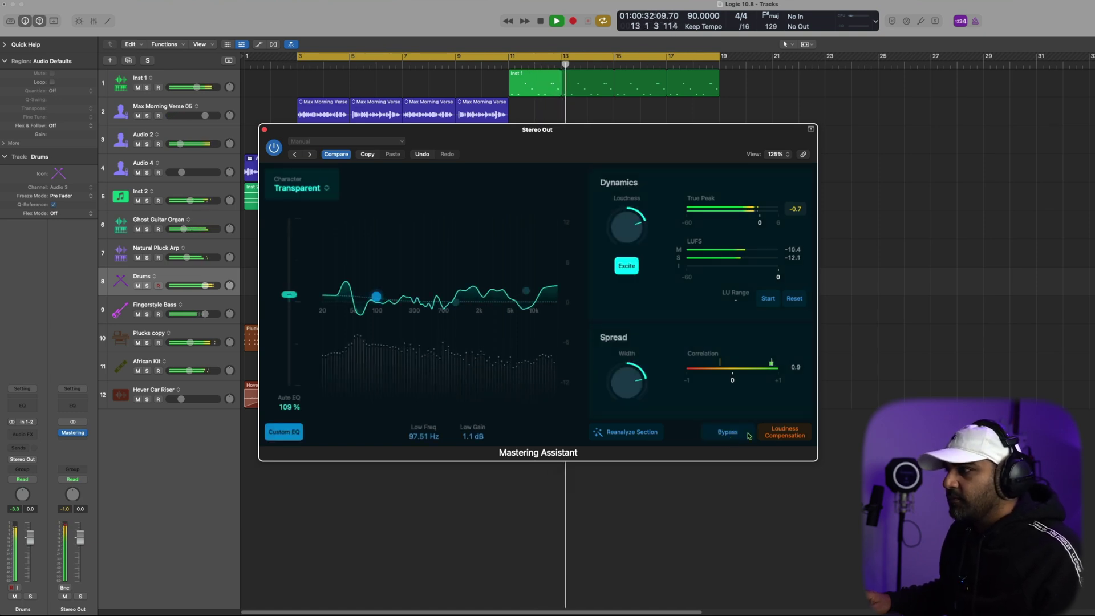
- Compare playback with Loudness Compensation on and off, and leave it enabled
left_click(784, 437)
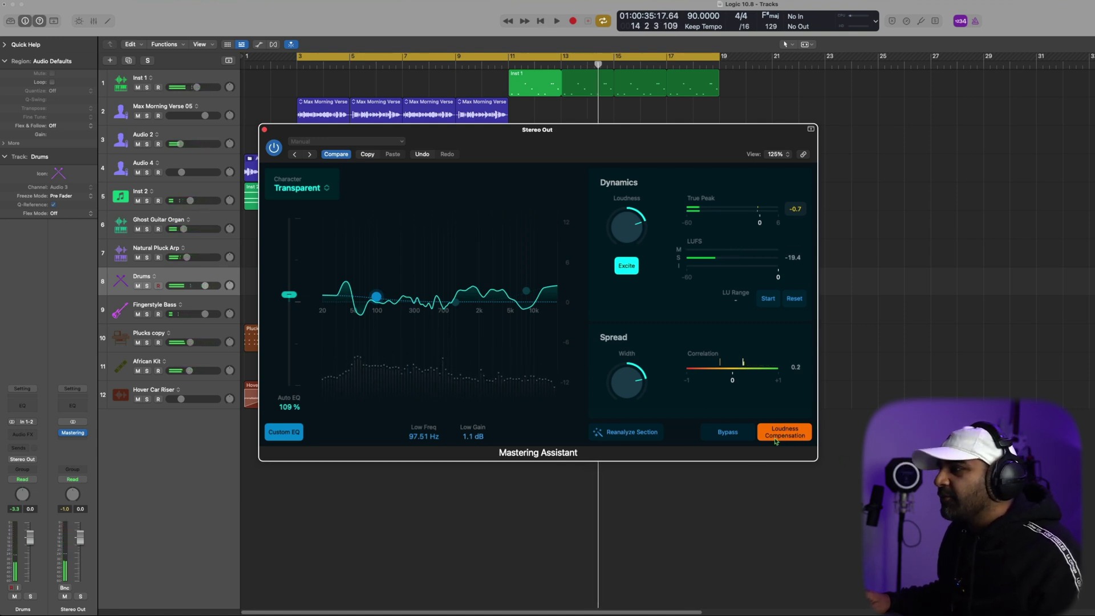
key("space")
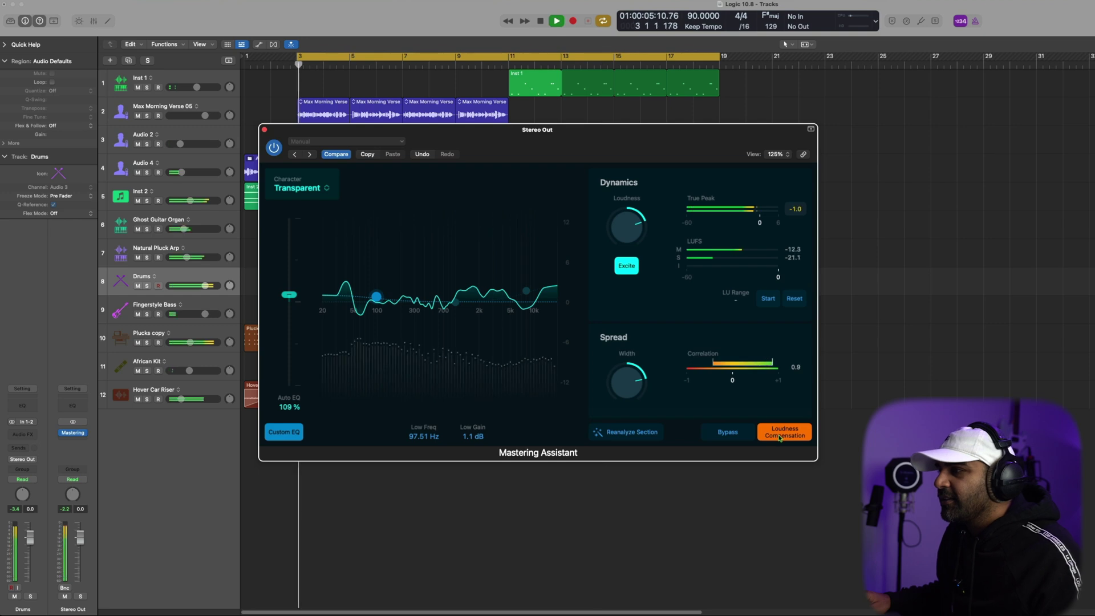
left_click(779, 437)
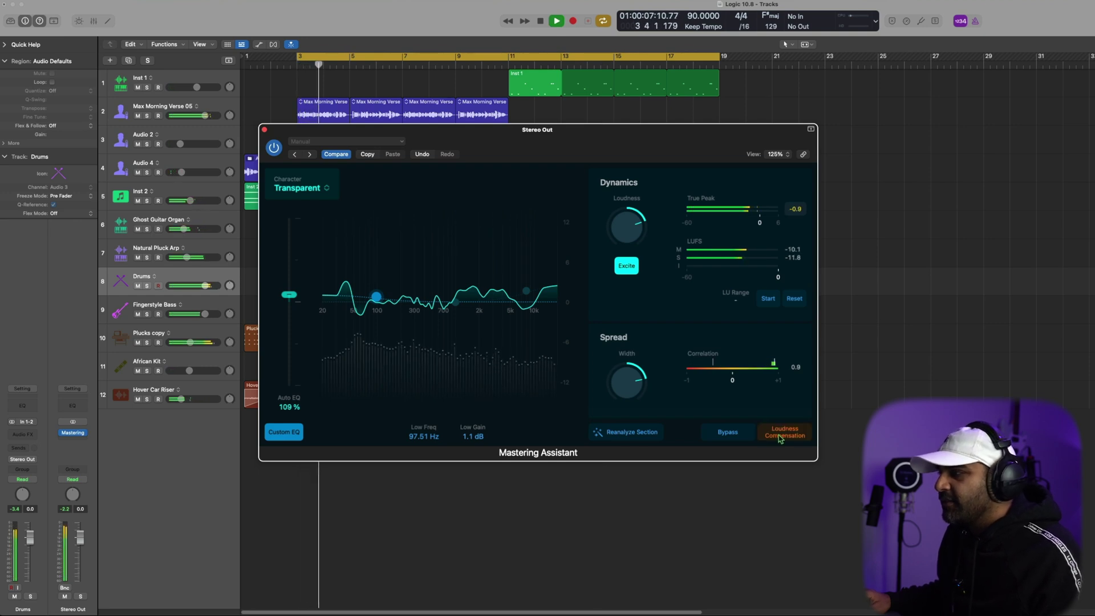
left_click(780, 438)
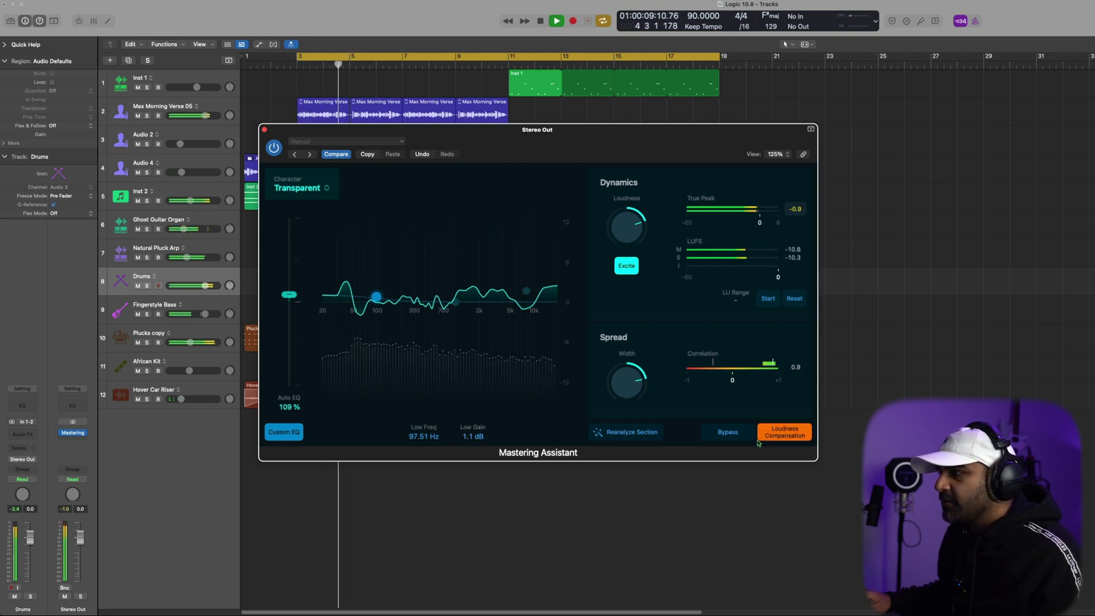
- Compare bypassed and mastered playback under Loudness Compensation, keep the processing active and turn Loudness Compensation off
left_click(729, 436)
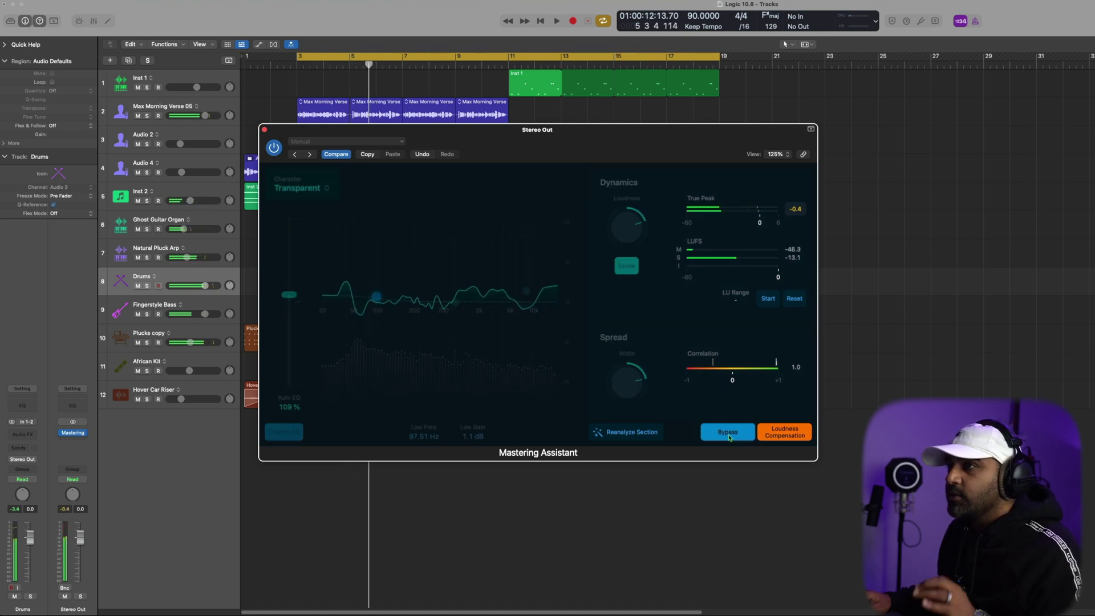
key("space")
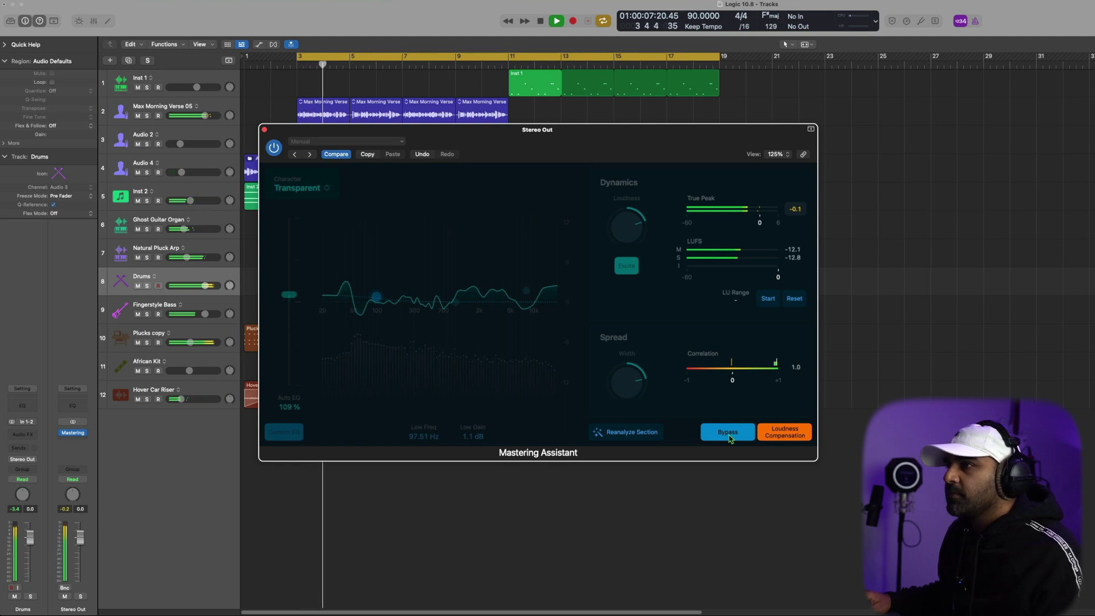
left_click(728, 433)
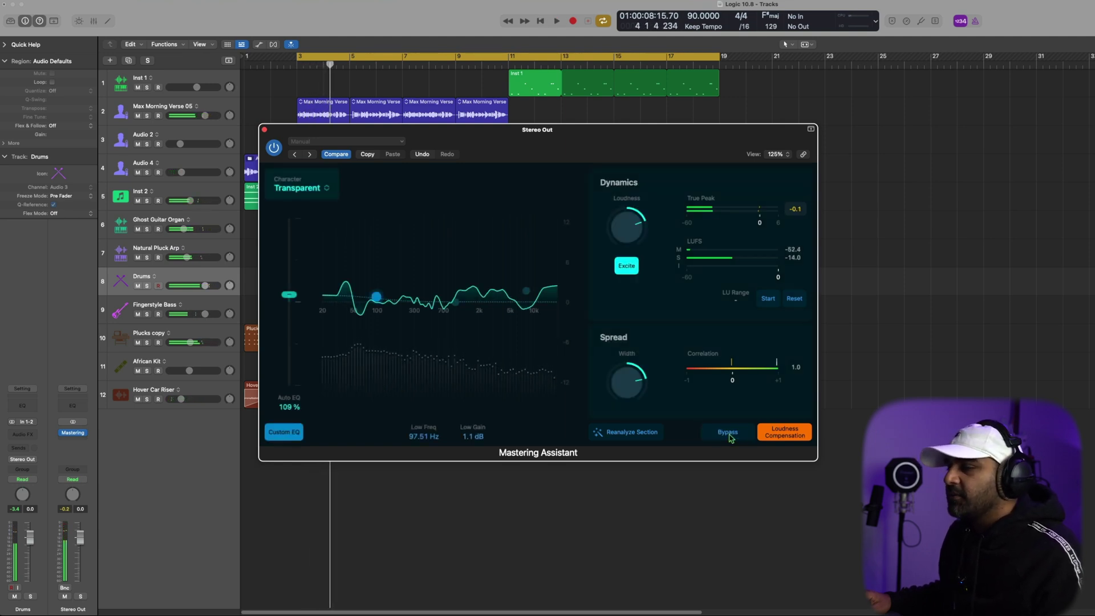
key("space")
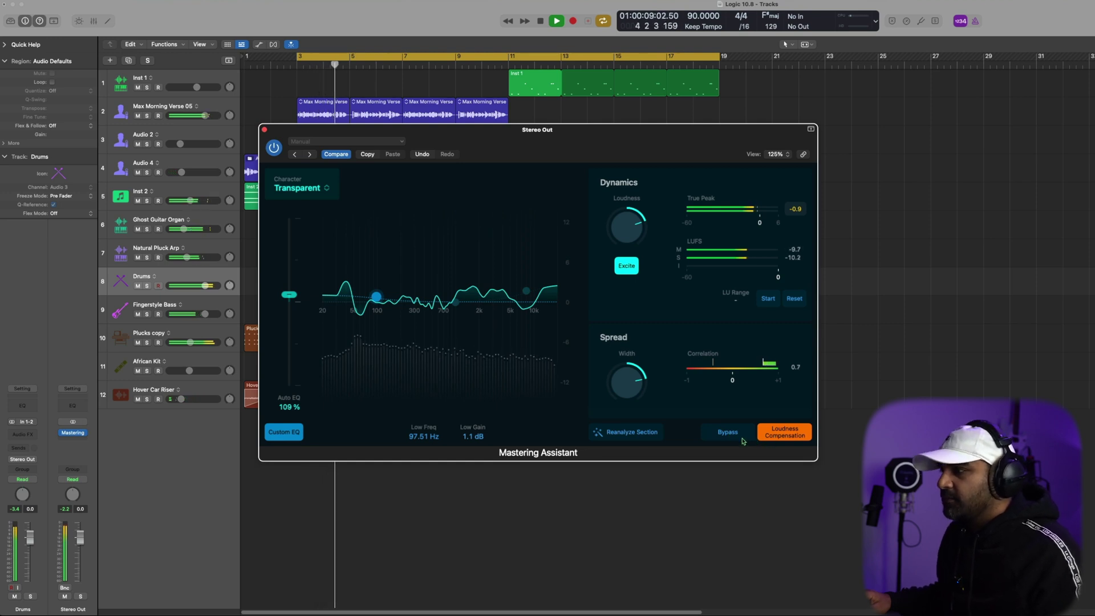
left_click(785, 437)
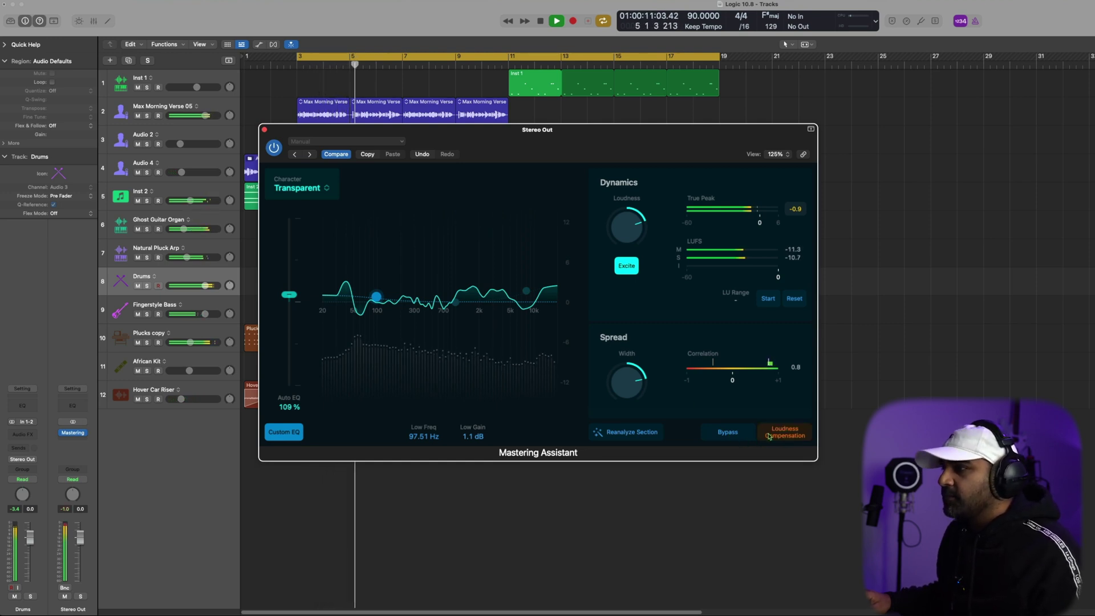
- Raise the Spread Width further, hide the Mastering Assistant window's header and reposition the window
left_click_drag(641, 388, 623, 369)
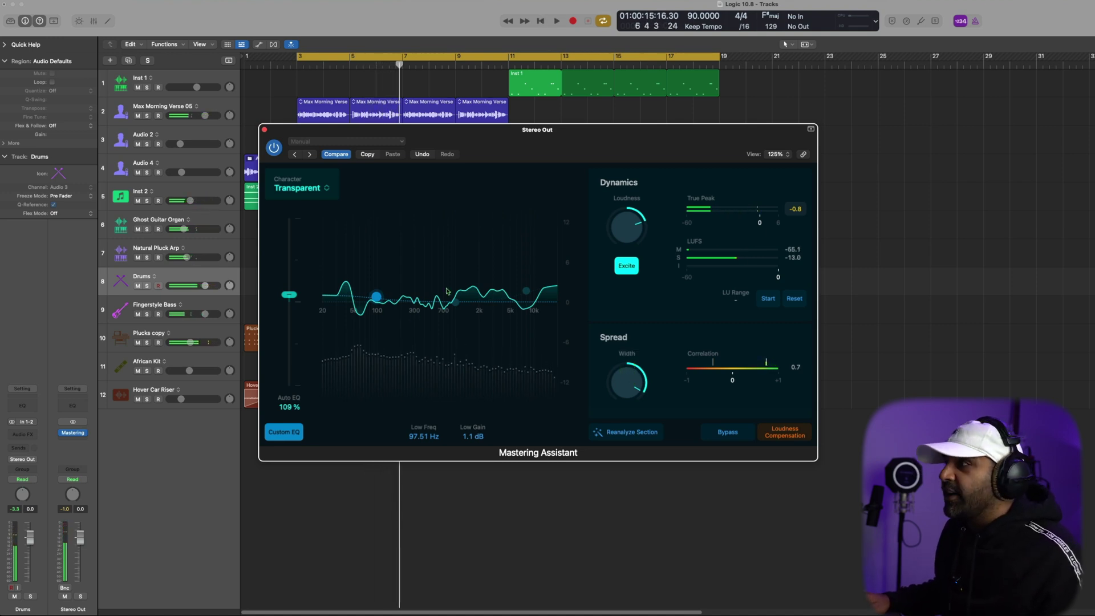
left_click(811, 131)
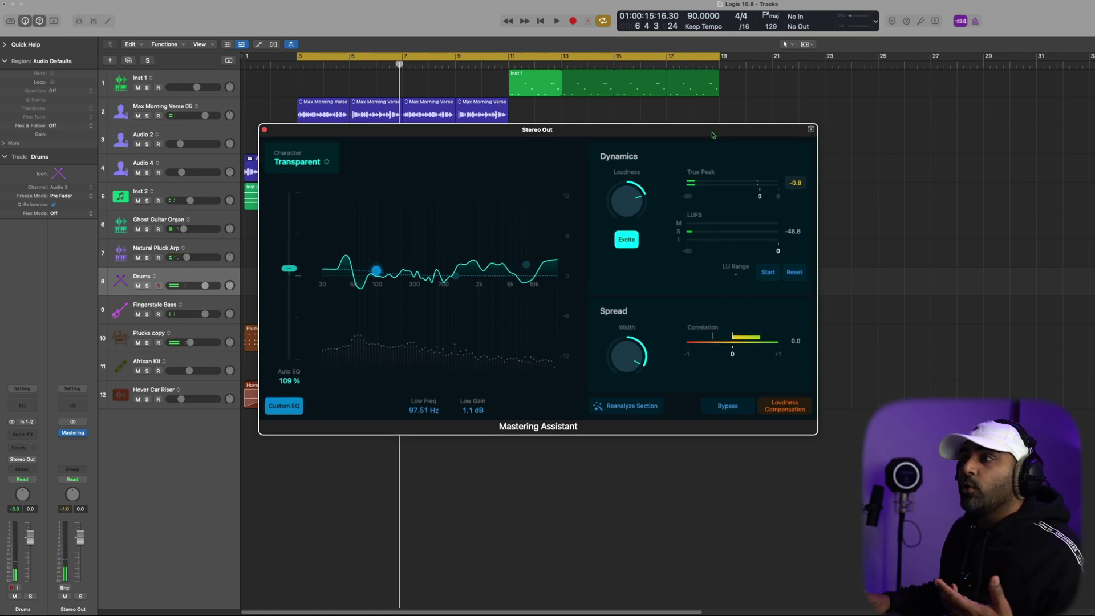
left_click_drag(678, 130, 576, 120)
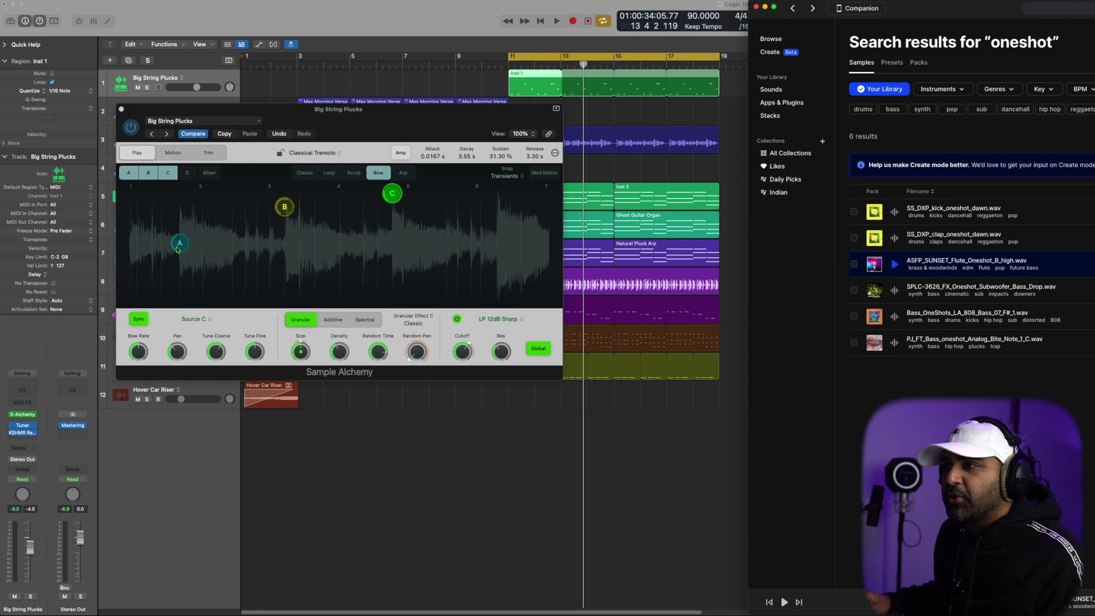
- Recall Sample Alchemy's default preset on Big String Plucks, load ASFP_SUNSET_Flute_Oneshot_B_high.wav from the sample browser and return to Logic Pro
left_click_drag(392, 111, 406, 133)
left_click(234, 142)
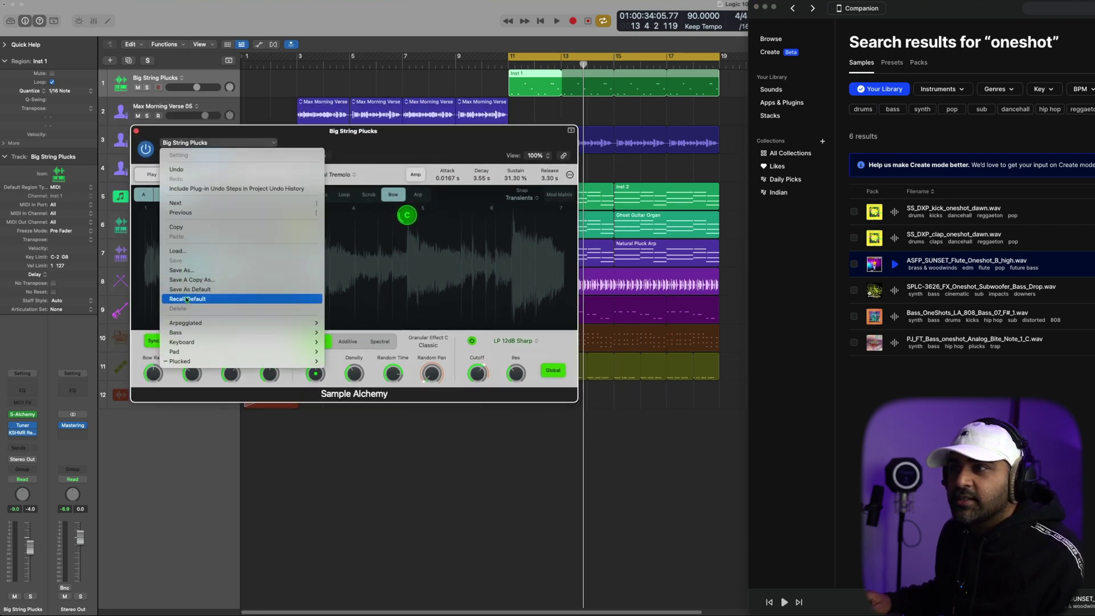
left_click(424, 277)
left_click_drag(912, 258, 402, 258)
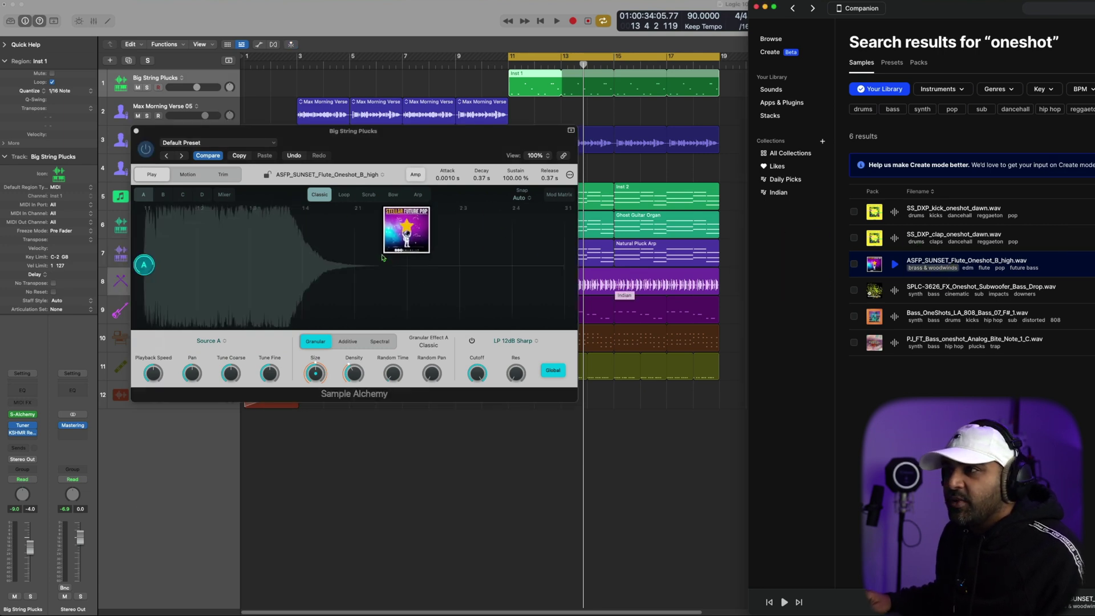
left_click(689, 7)
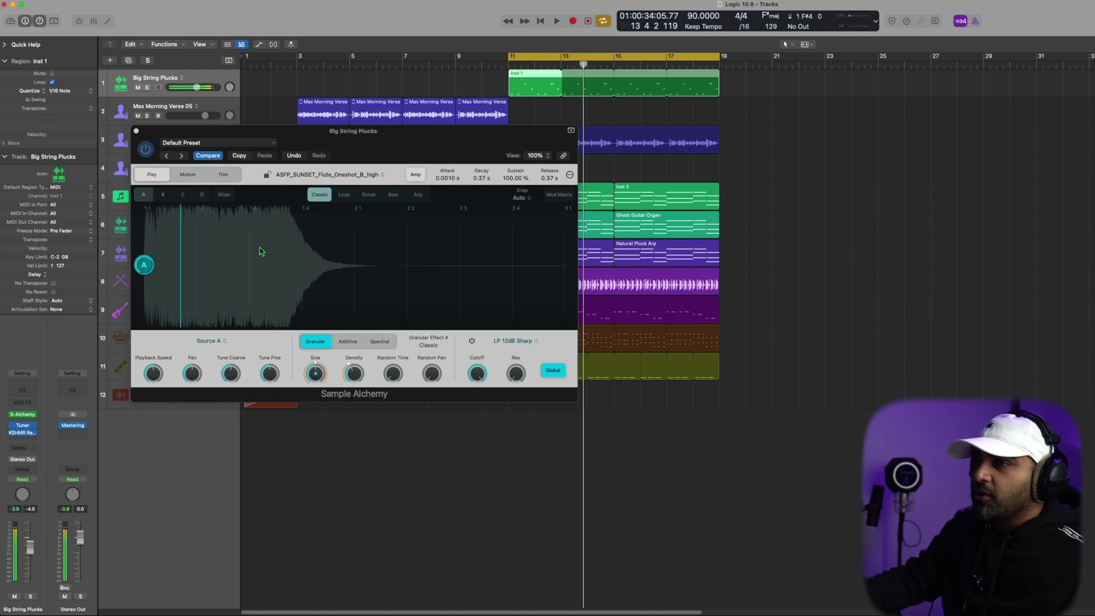
- Check the flute sample's pitch with the Tuner, and set source A's Random Time to 51.98% and Random Pan to 50.95%
left_click(22, 427)
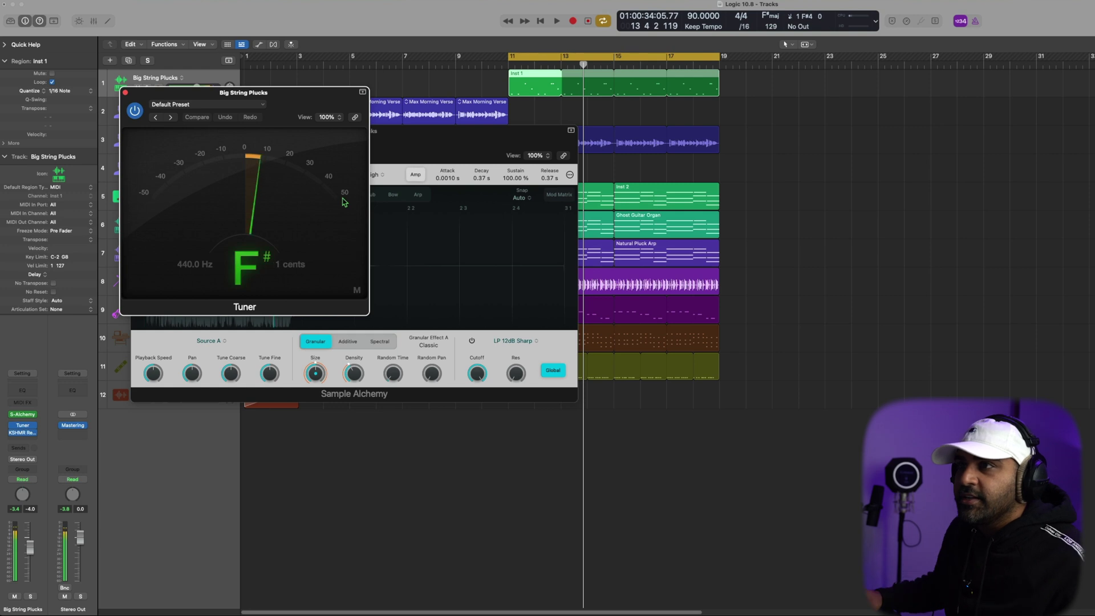
left_click(126, 93)
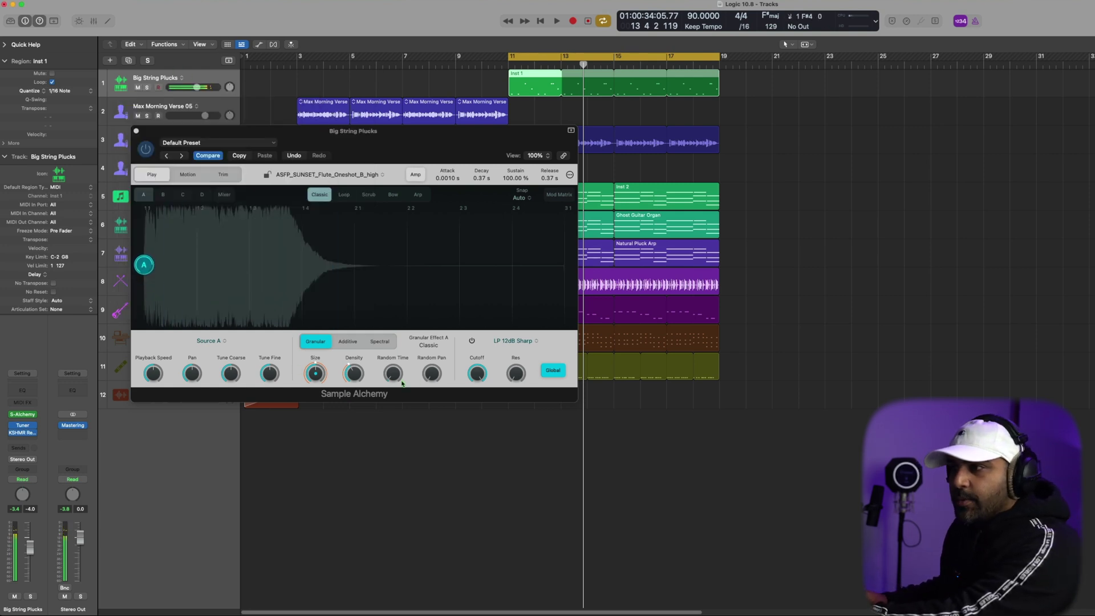
left_click_drag(431, 378, 435, 332)
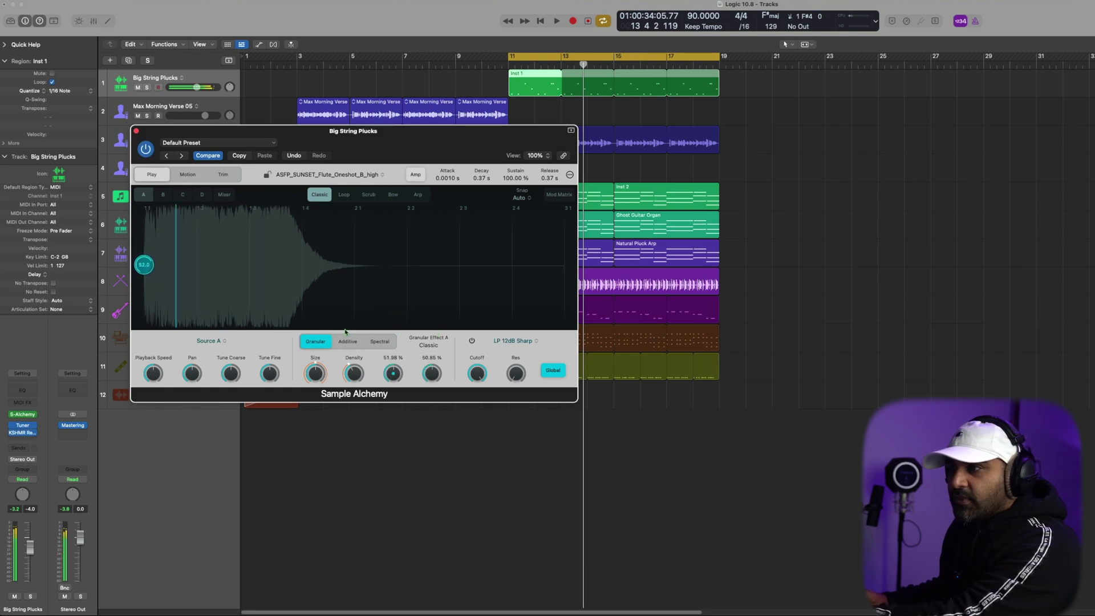
- Enable source B in Sample Alchemy, set it to Additive synthesis and move its handle further along the waveform and higher
left_click(161, 195)
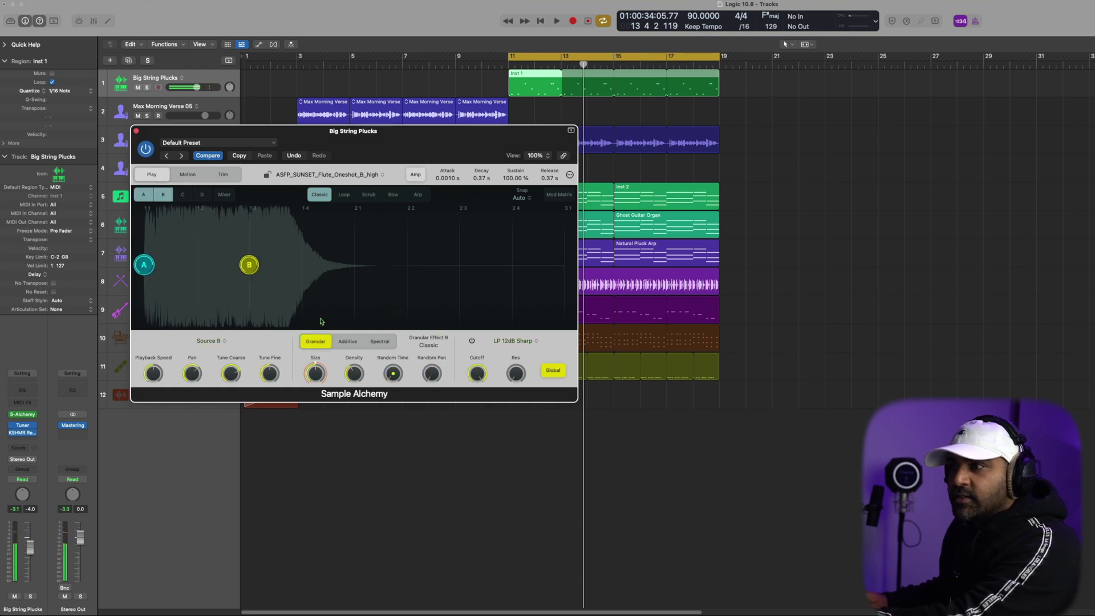
left_click(349, 341)
left_click_drag(255, 274, 281, 243)
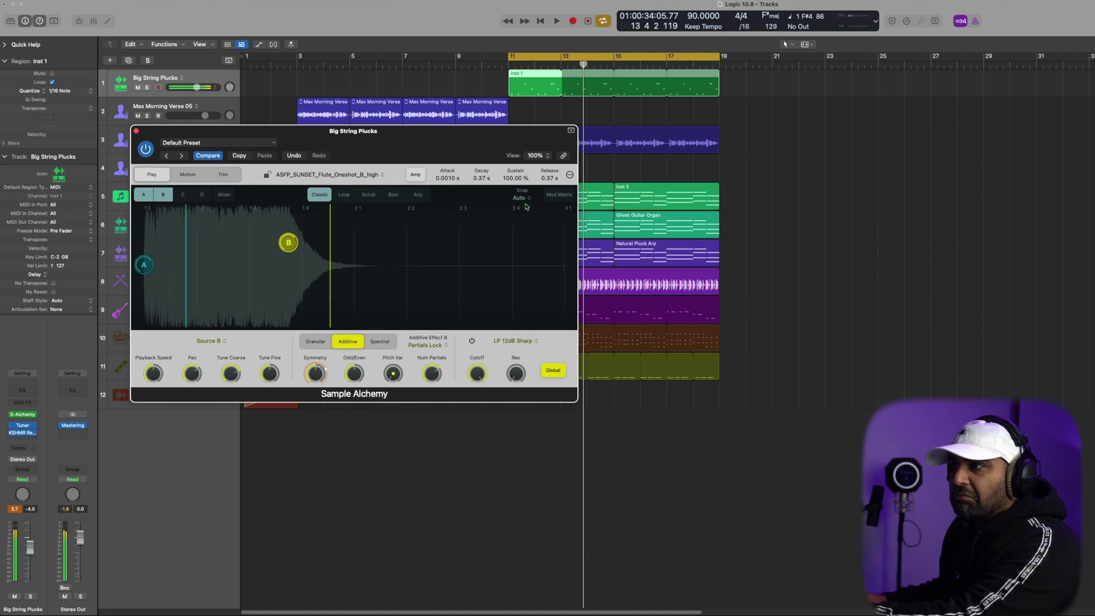
- Try a shorter source B loop in Loop mode, and switch to Scrub mode with B on Spectral synthesis and source C enabled
left_click(344, 195)
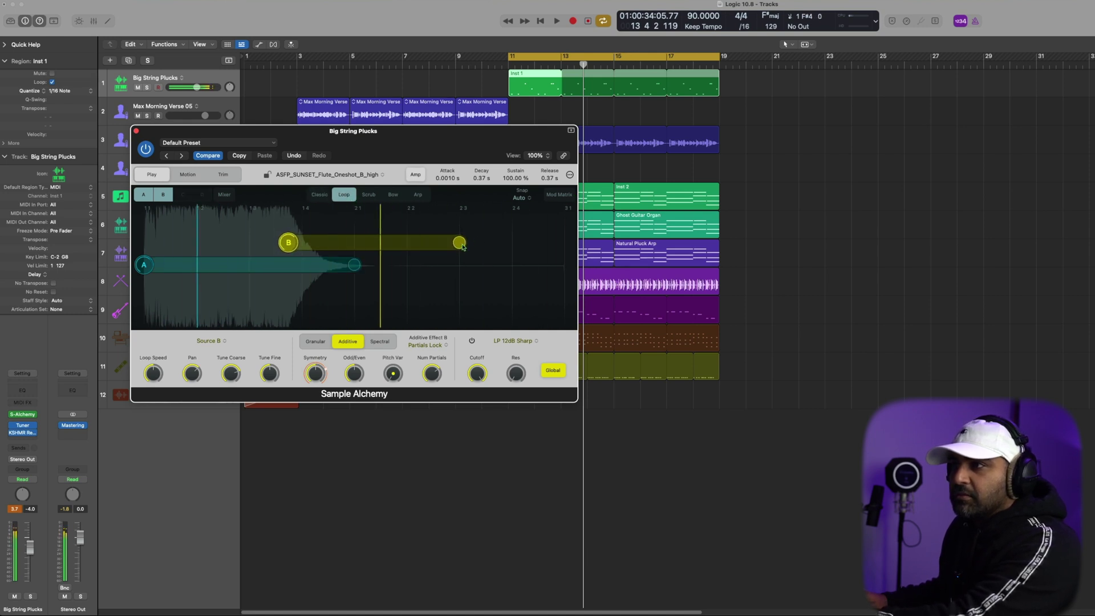
left_click_drag(460, 237, 271, 240)
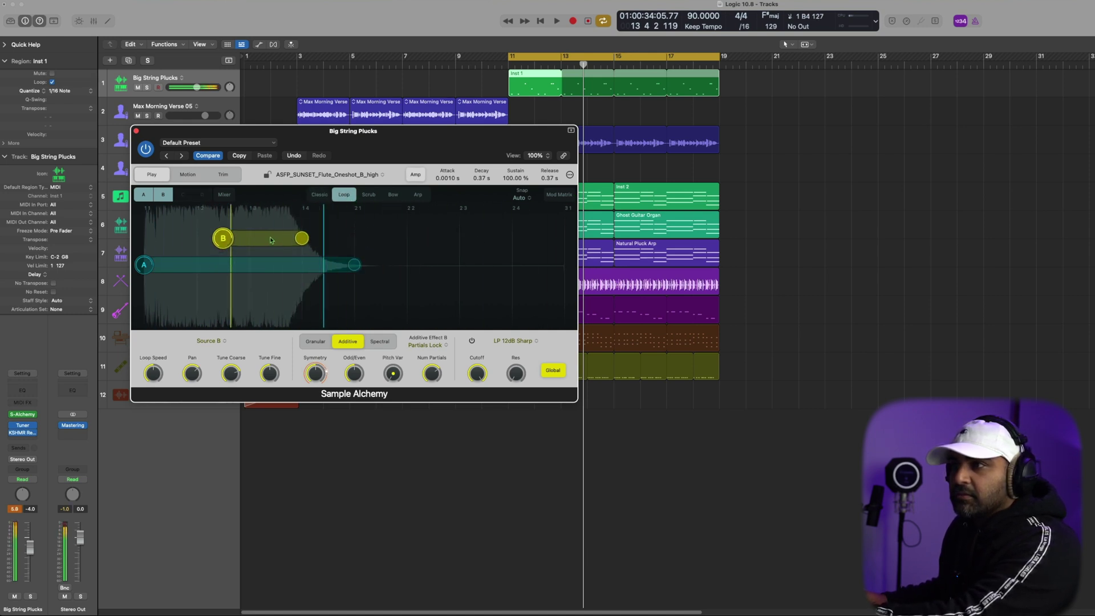
left_click(376, 343)
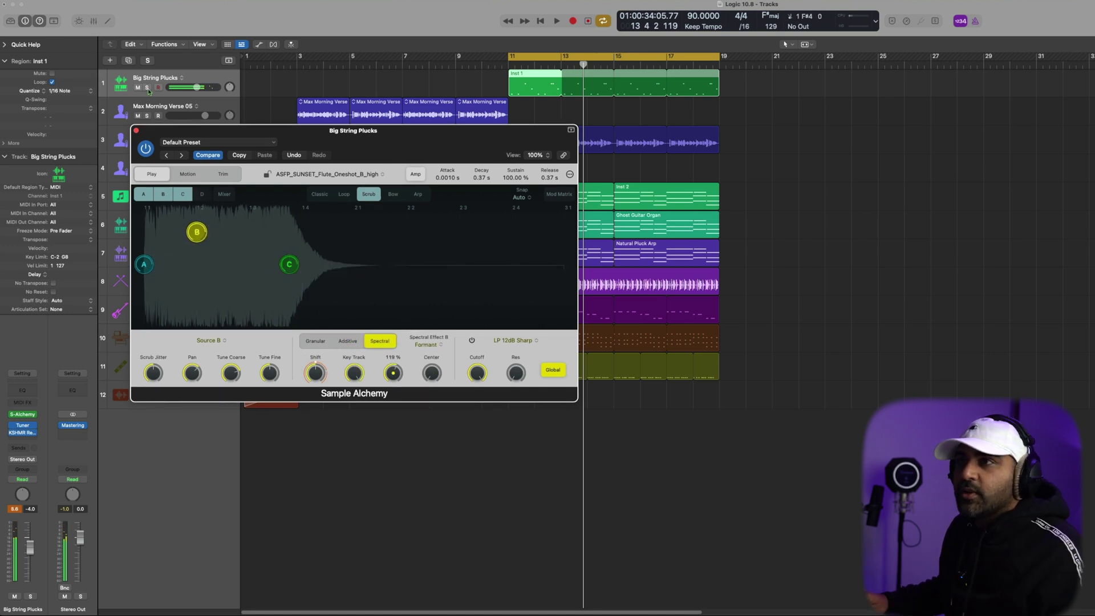
- Solo the Big String Plucks track and audition source A alone, with B, and with C added during playback
left_click(147, 88)
key("space")
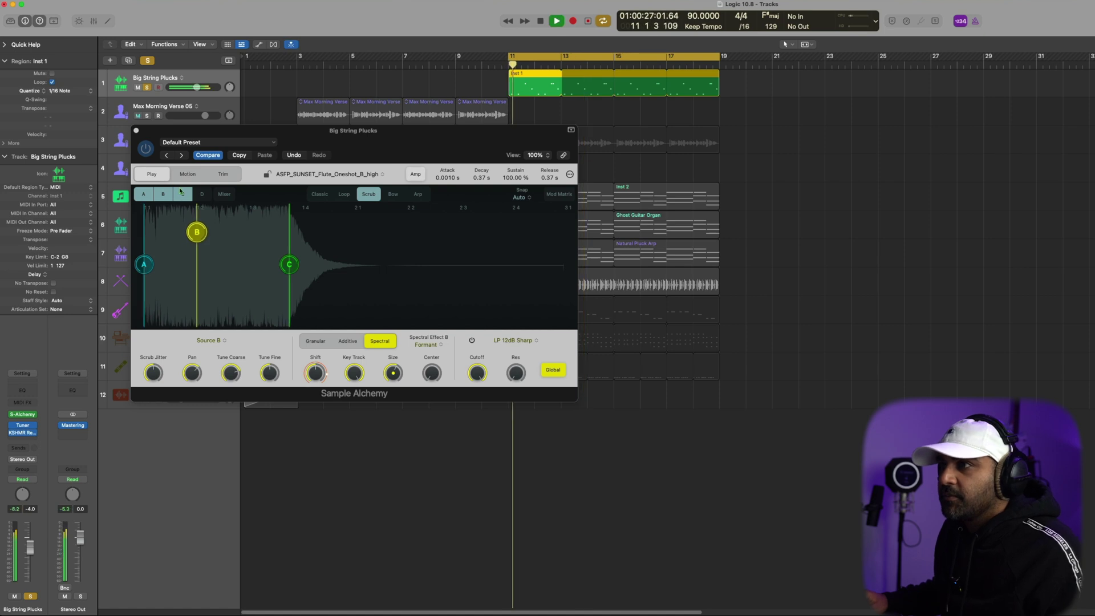
left_click(163, 195)
left_click(163, 194)
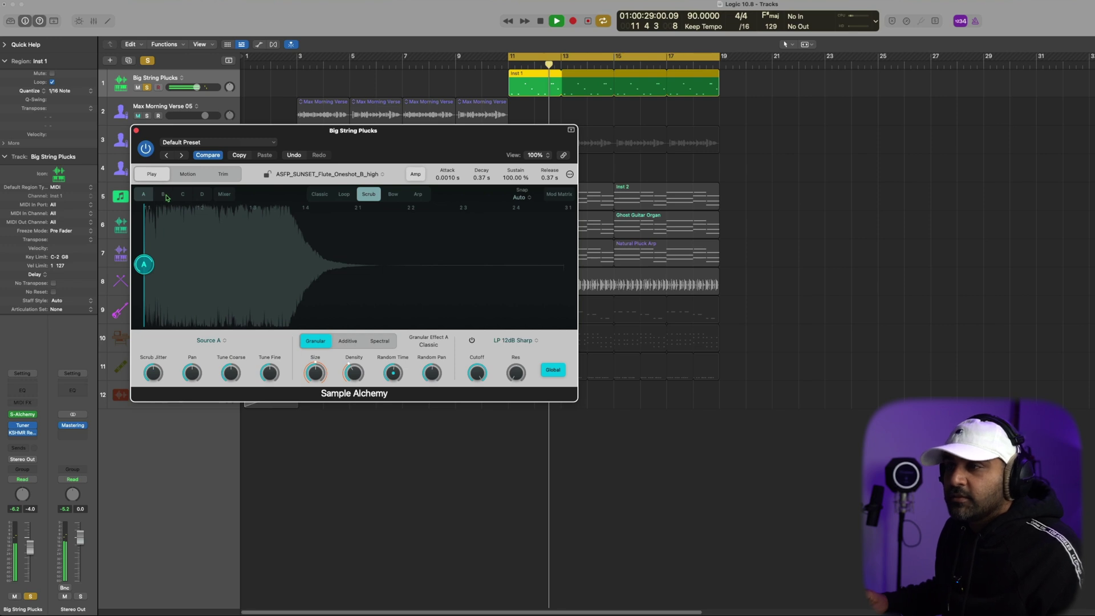
left_click(163, 195)
left_click(182, 194)
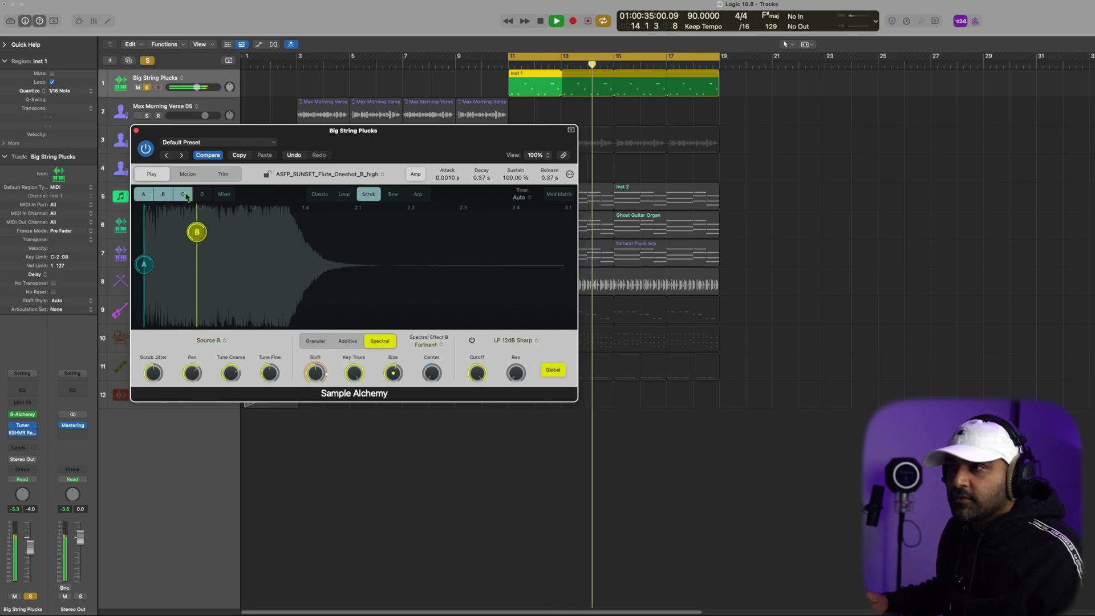
key("space")
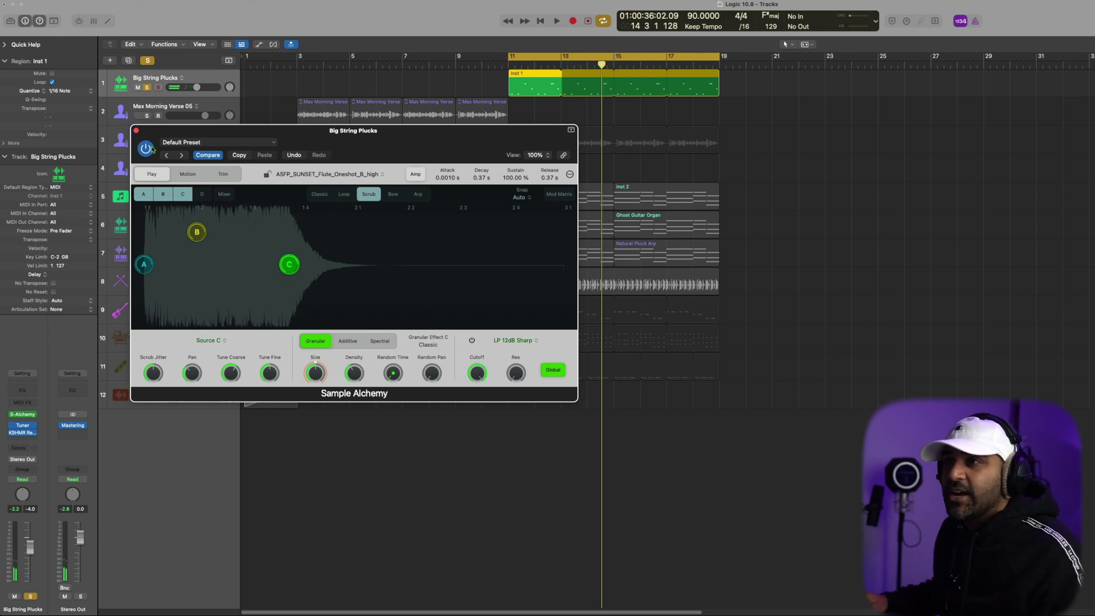
- Close Sample Alchemy, clear the solo and play back the full mix from bar 11
left_click(136, 131)
left_click(148, 61)
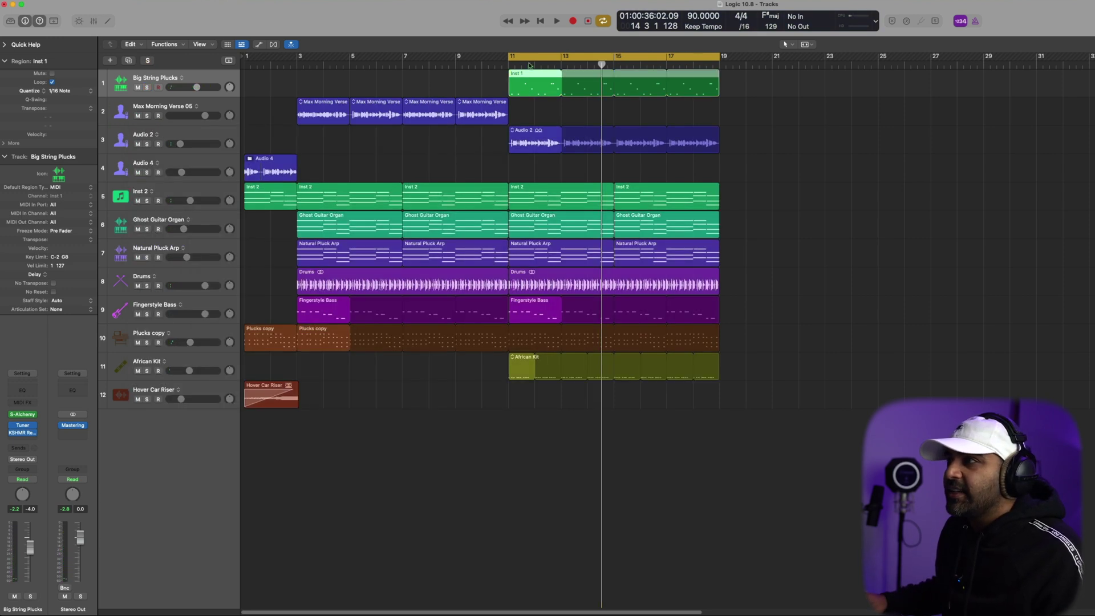
key("space")
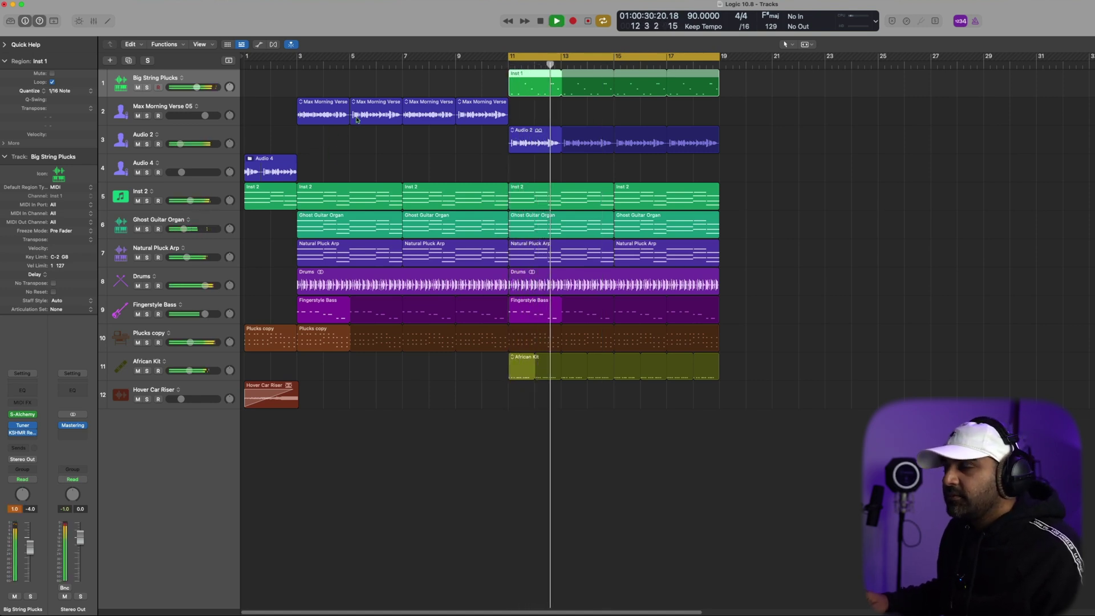
key("space")
- Select and solo the Audio 2 track, and play its region from bar 11
left_click(216, 151)
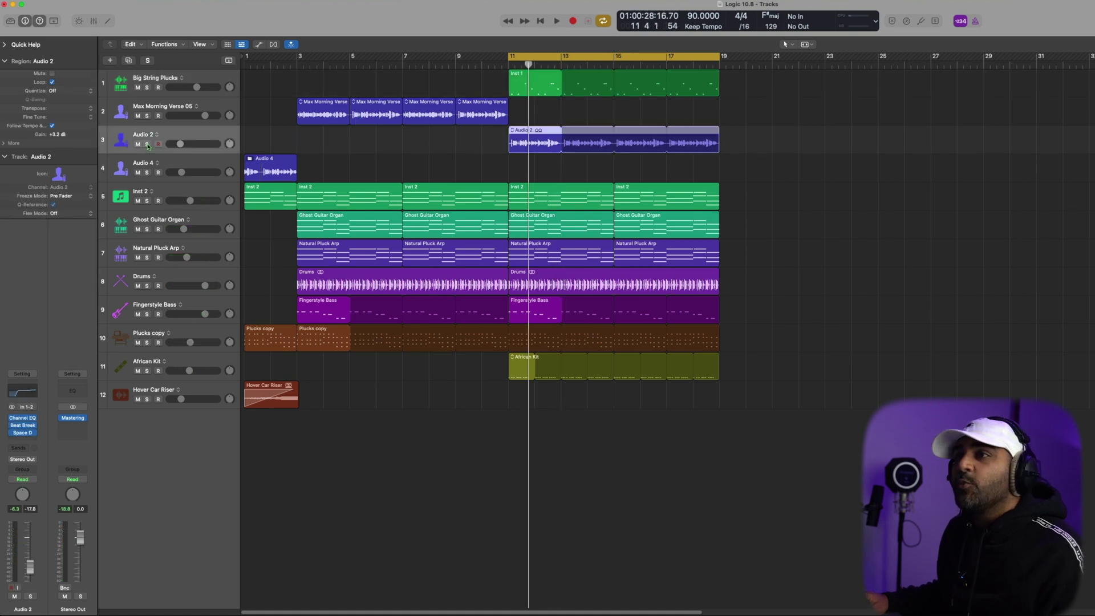
key("s")
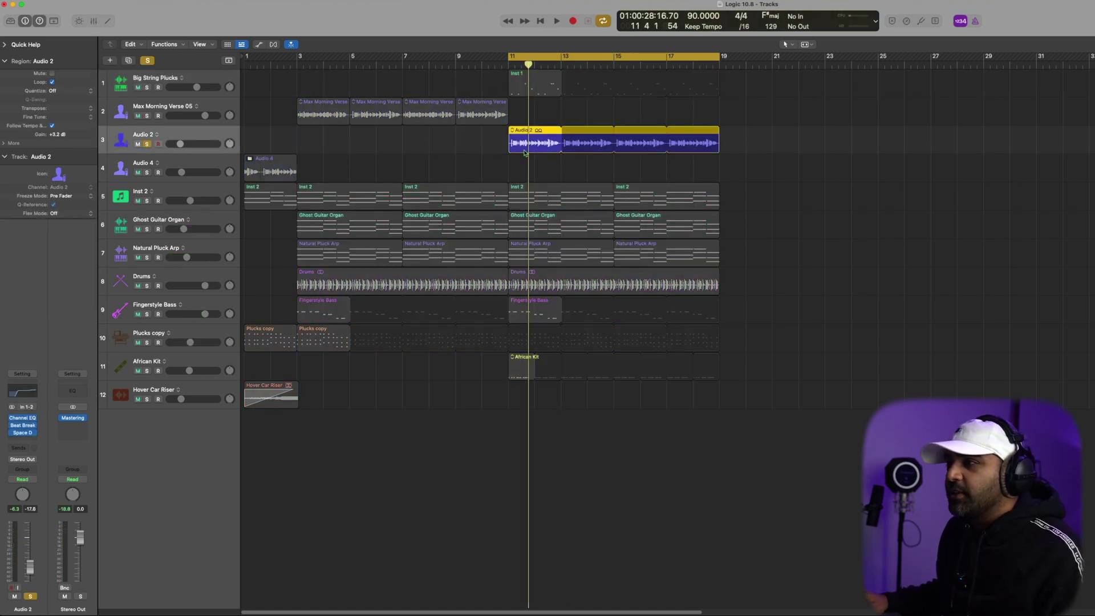
key("space")
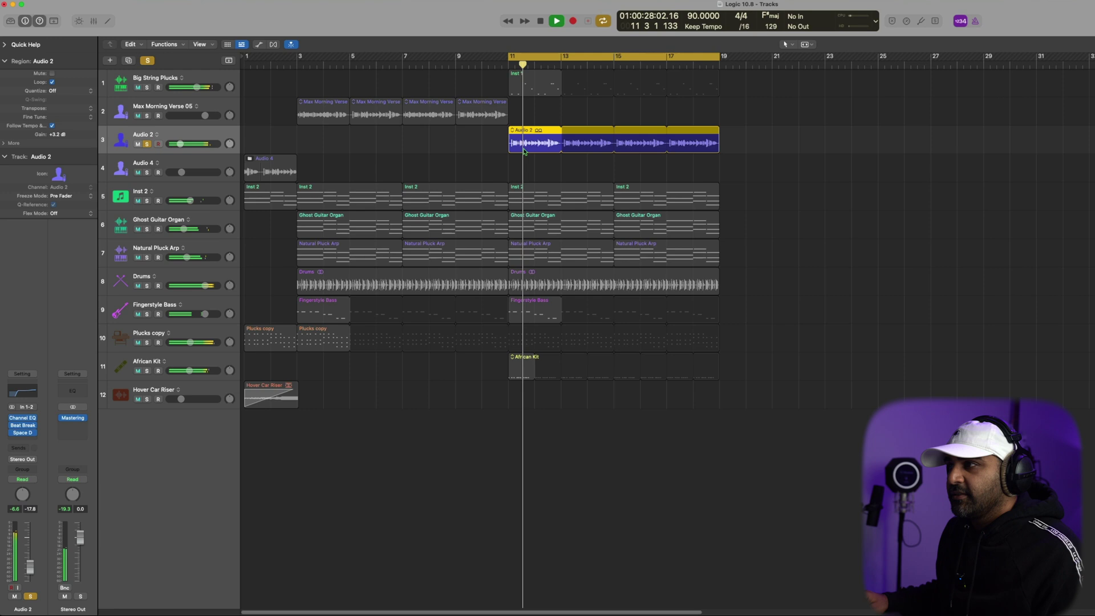
key("space")
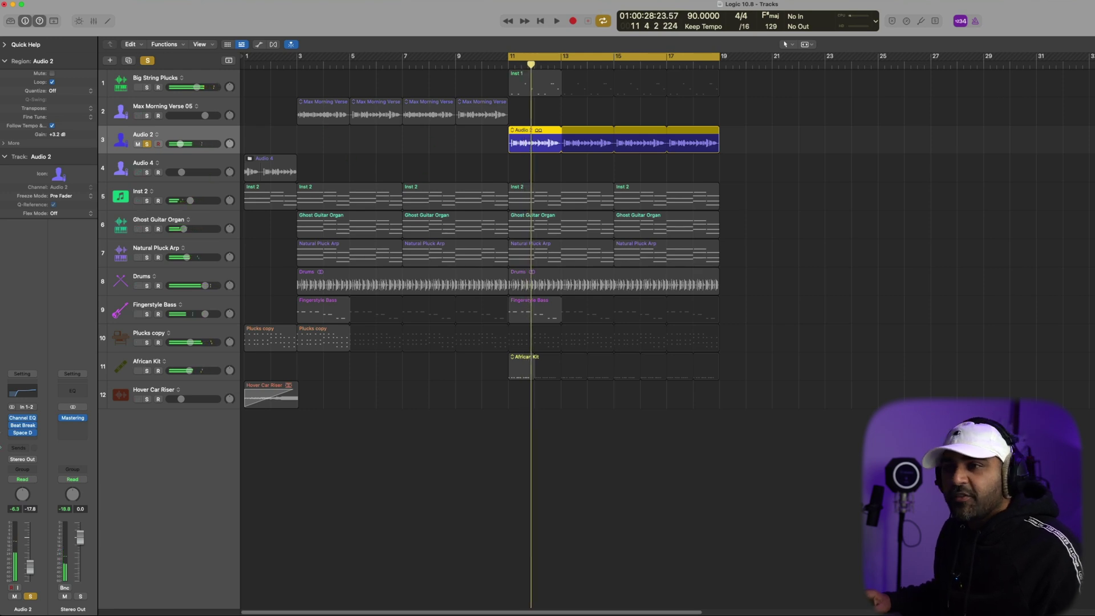
- Open Beat Breaker on the Audio 2 track, look through its preset categories, and close the plug-in
left_click_drag(730, 151, 527, 137)
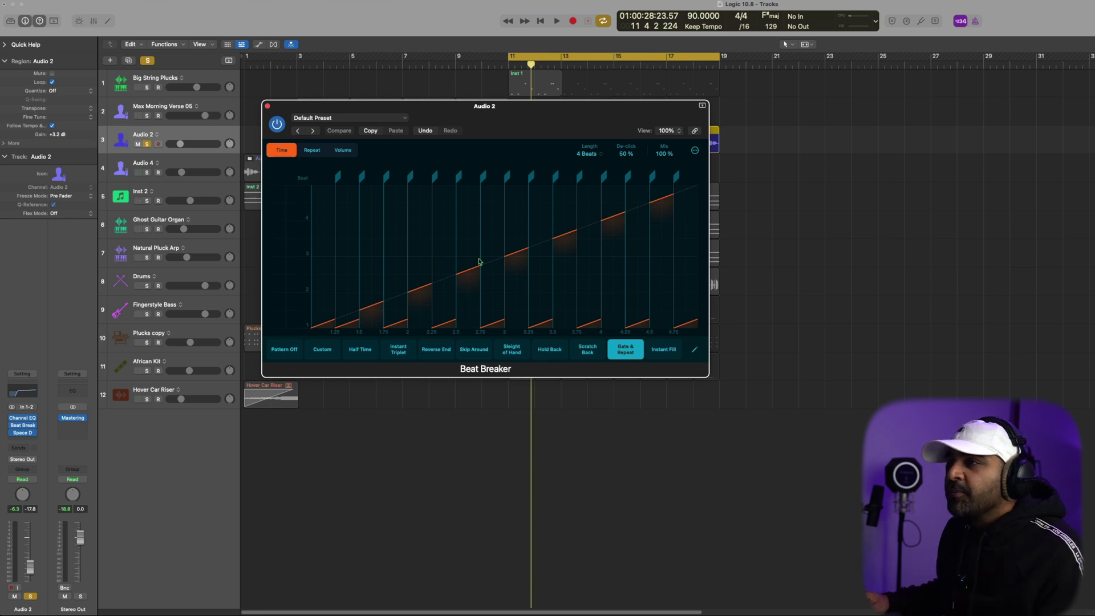
left_click(373, 118)
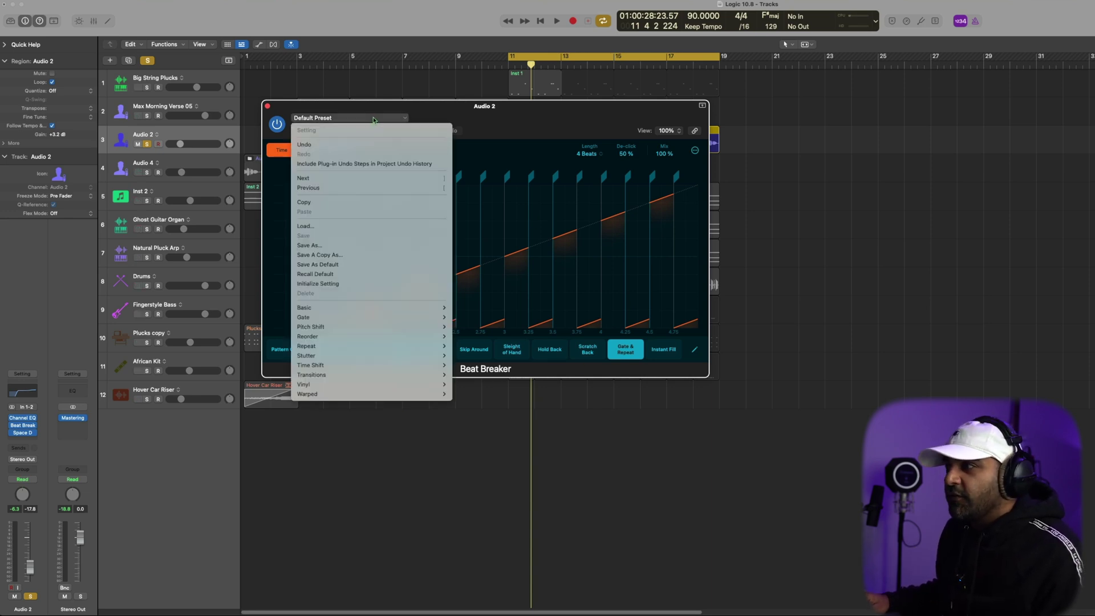
left_click(618, 352)
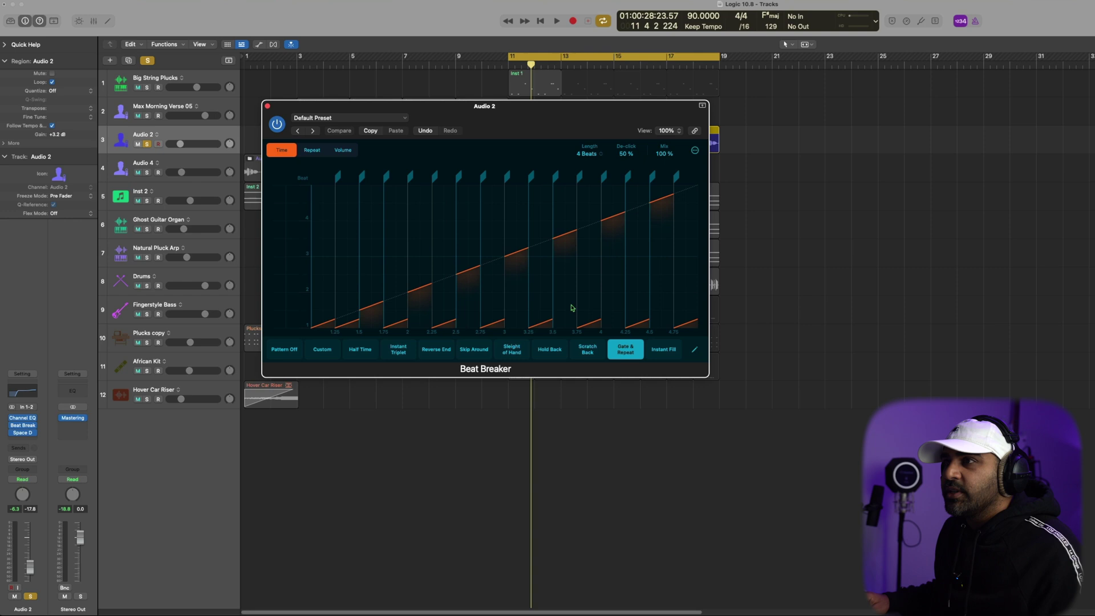
left_click(266, 106)
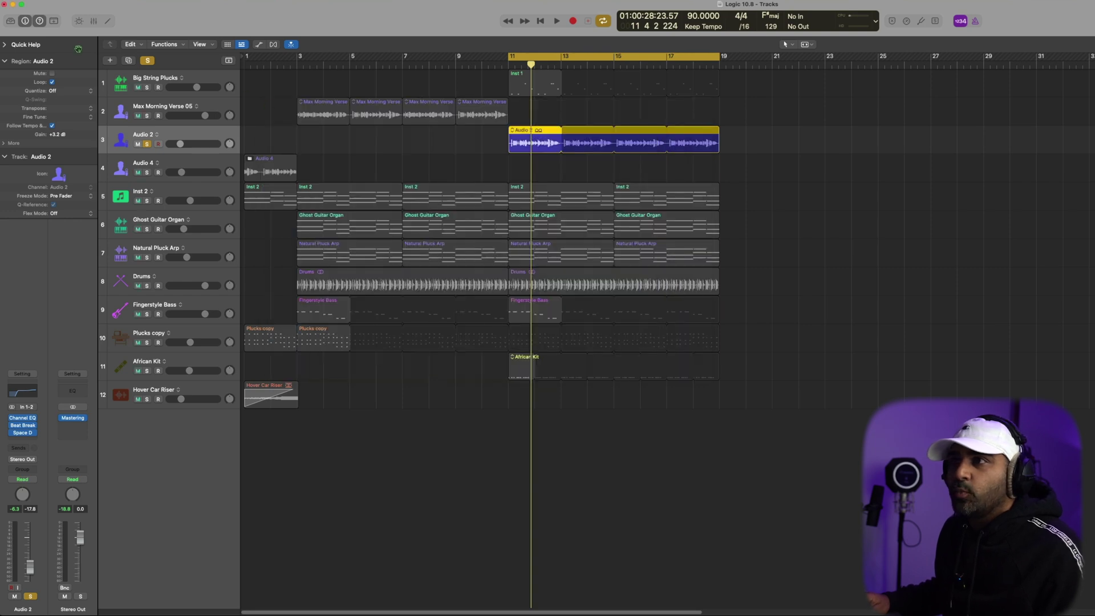
- Duplicate the Audio 2 track, copy its looped region from bar 11 onto the duplicate, and leave only the duplicate soloed
left_click(128, 61)
left_click_drag(530, 142, 529, 169)
left_click(146, 144)
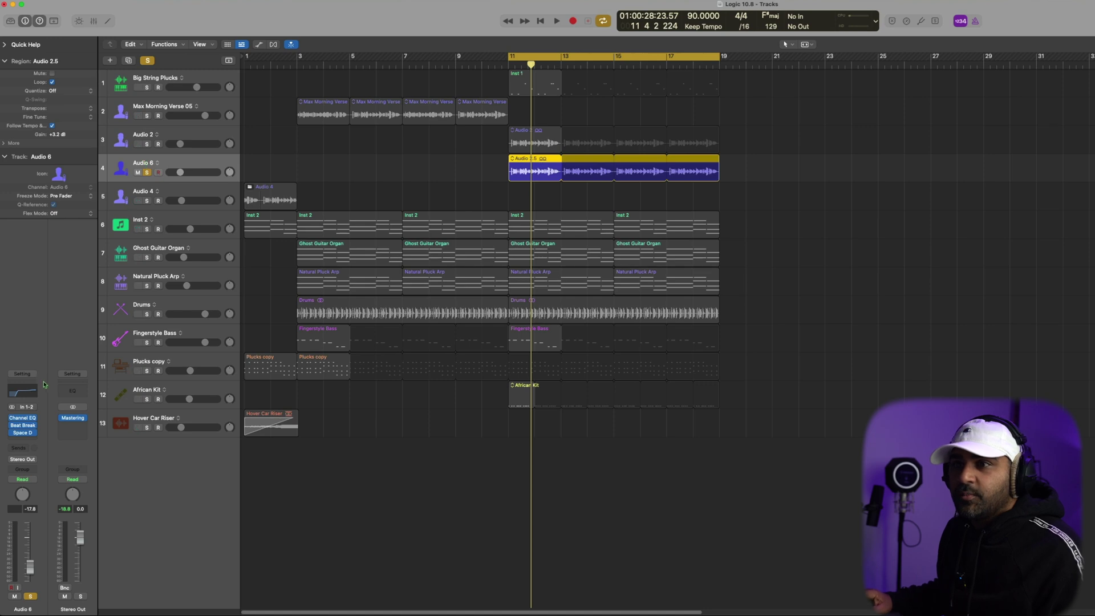
- Remove Beat Breaker from the Audio 6 track and play back its region without the effect
left_click(35, 429)
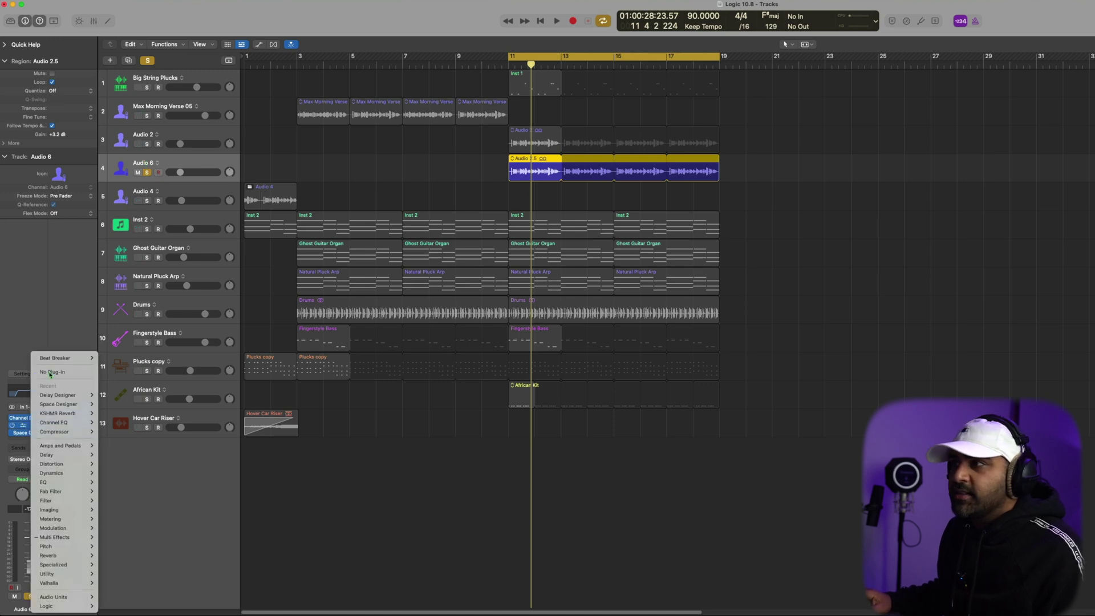
key("Escape")
key("space")
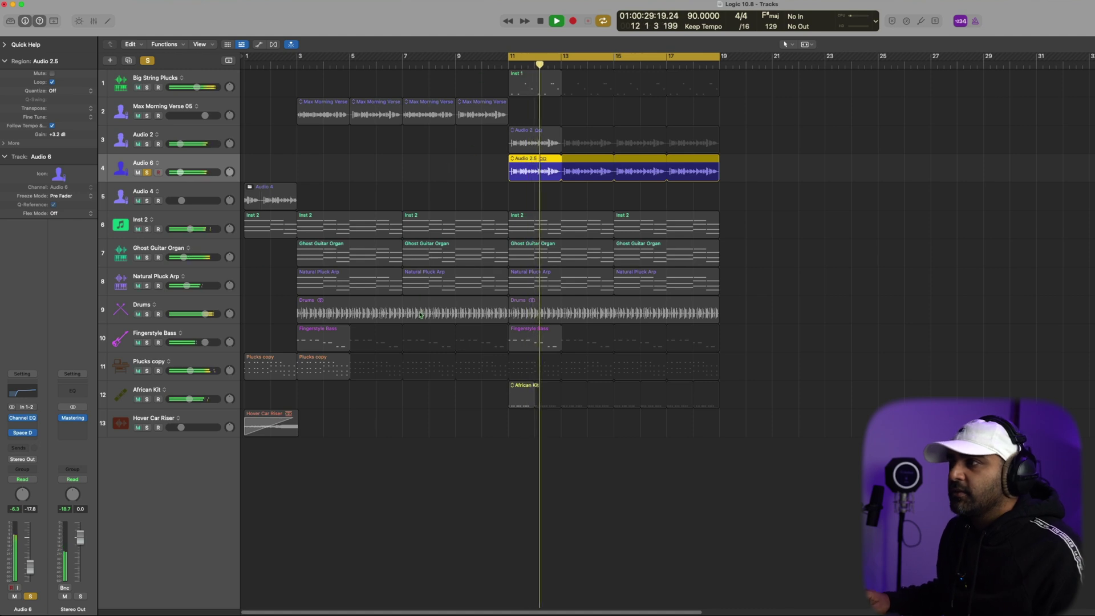
key("space")
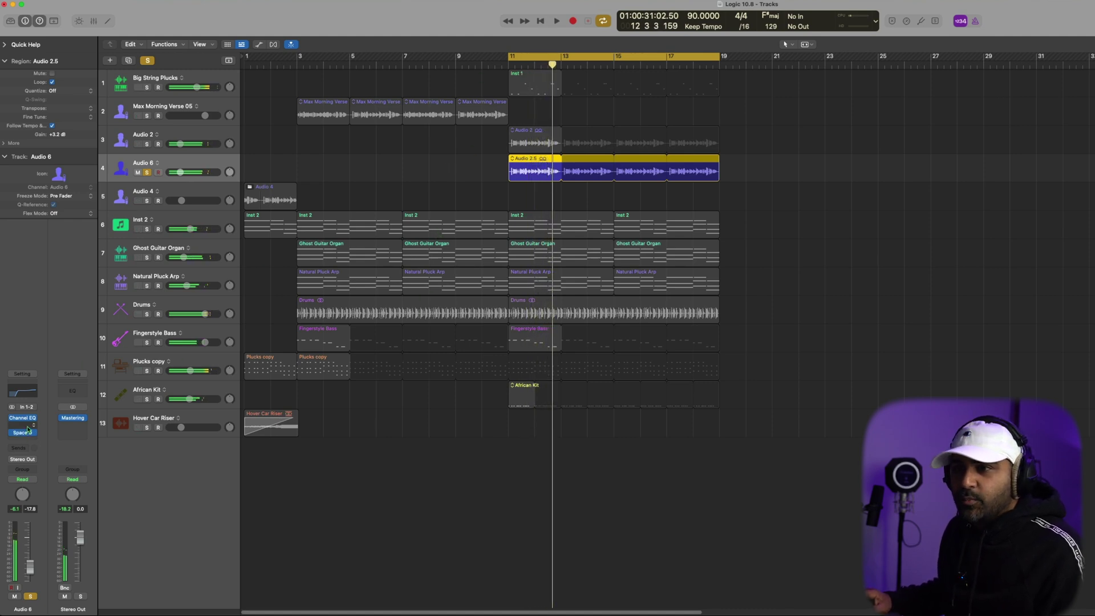
- Insert Beat Breaker from the Multi Effects category into Audio 6's empty effect slot and play back the default preset
left_click(27, 430)
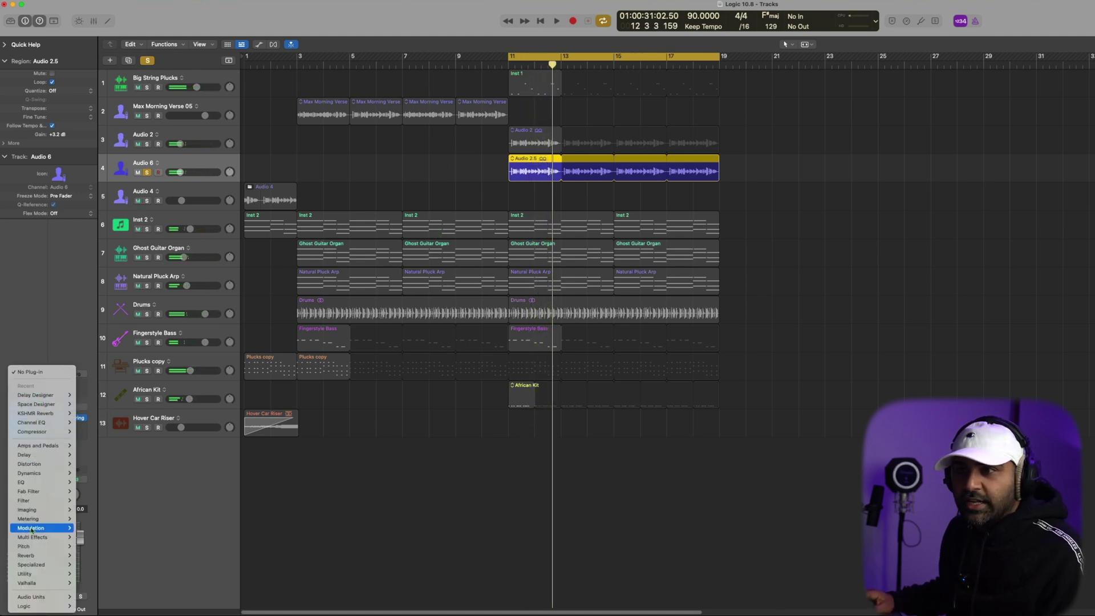
mouse_move(32, 537)
mouse_move(113, 541)
left_click(147, 539)
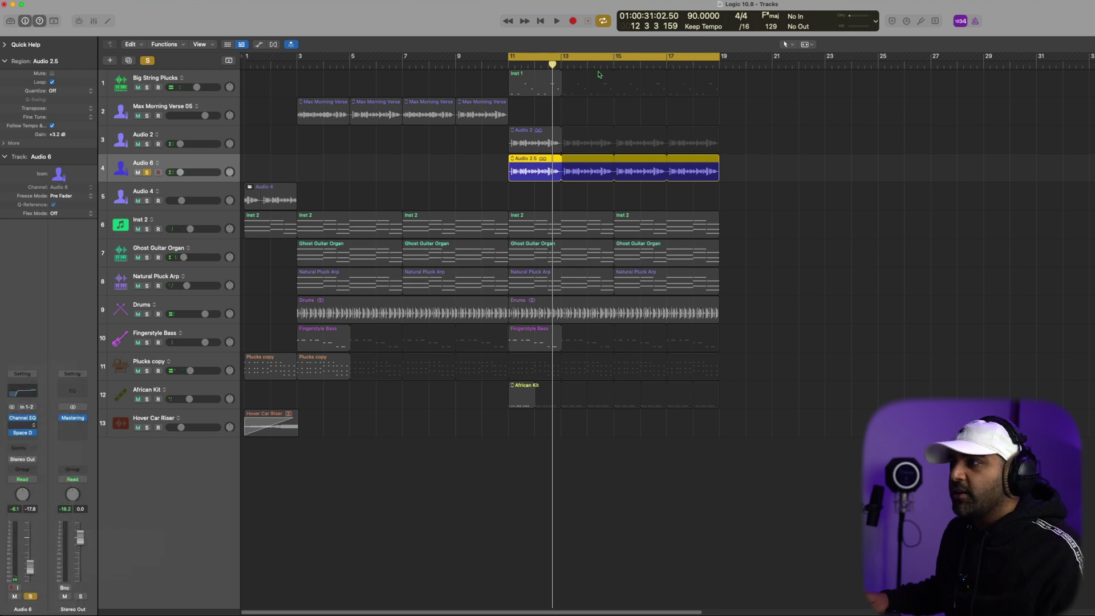
key("space")
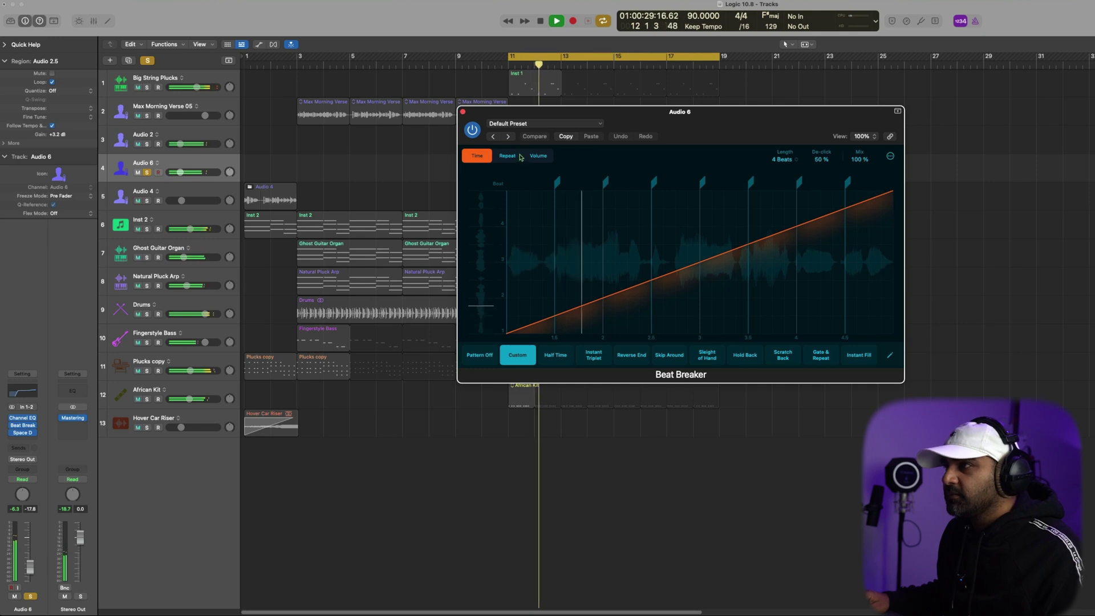
key("space")
- Audition the Grain Streams, Repeat & Scatter and Stutter presets during playback, leave Stutter loaded, and close Beat Breaker
left_click(556, 123)
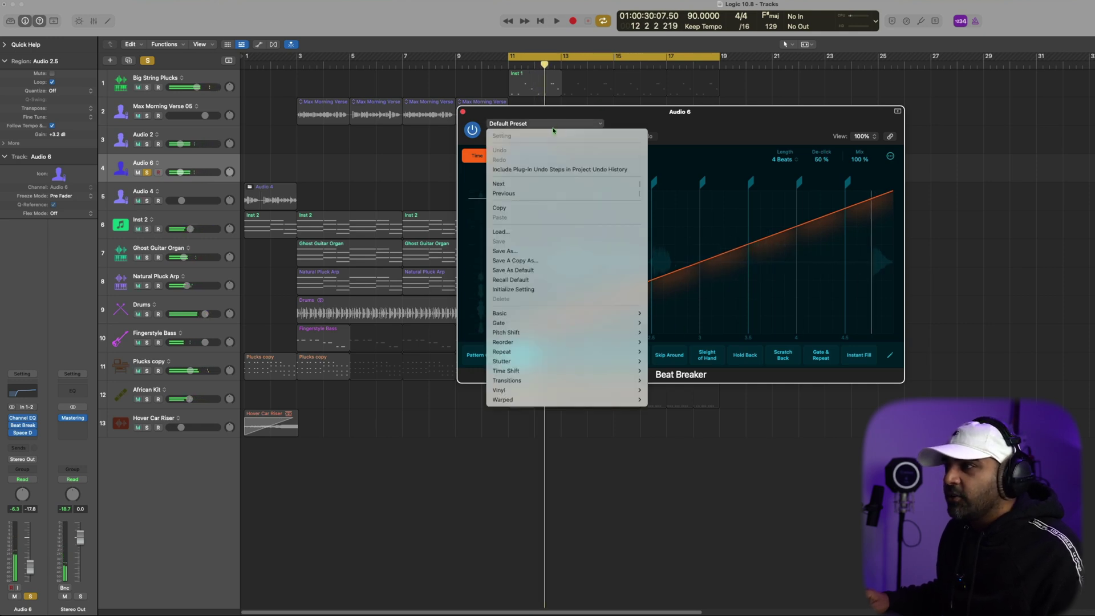
mouse_move(633, 361)
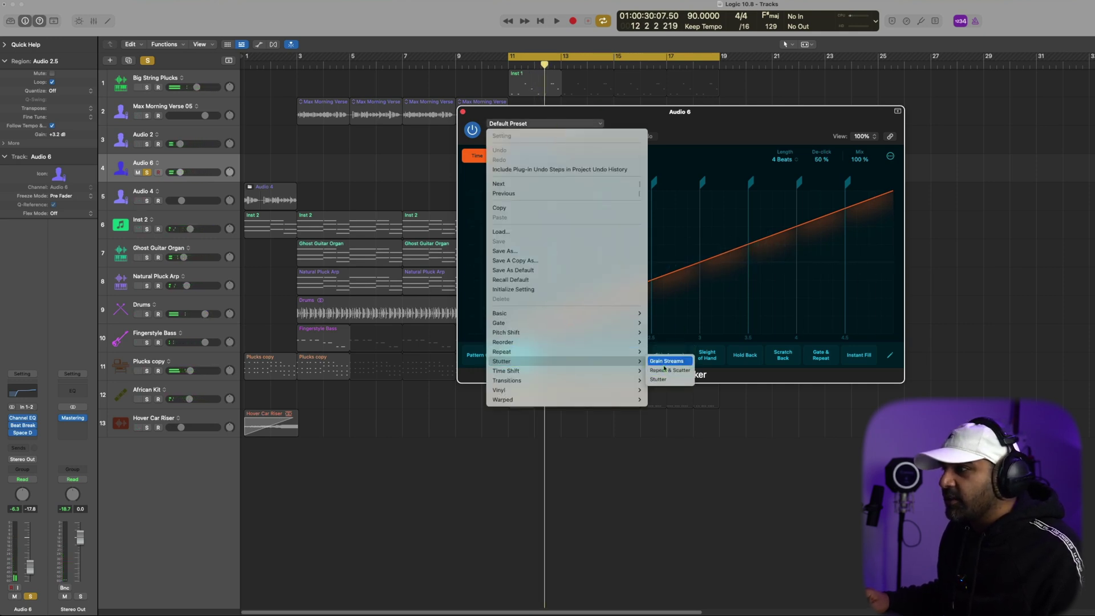
left_click(664, 363)
key("space")
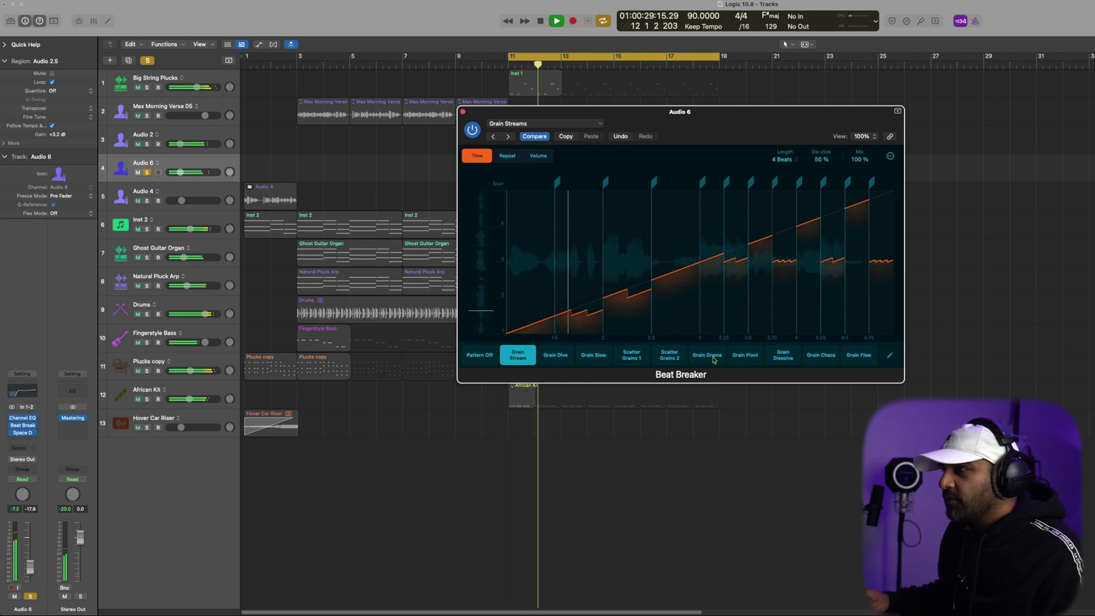
left_click(508, 137)
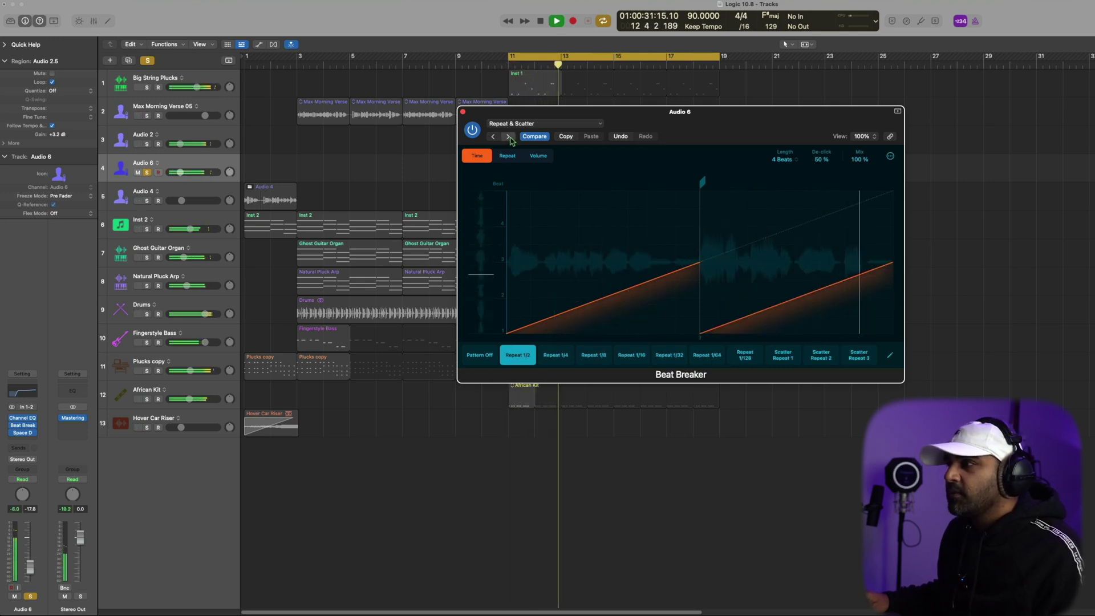
left_click(508, 136)
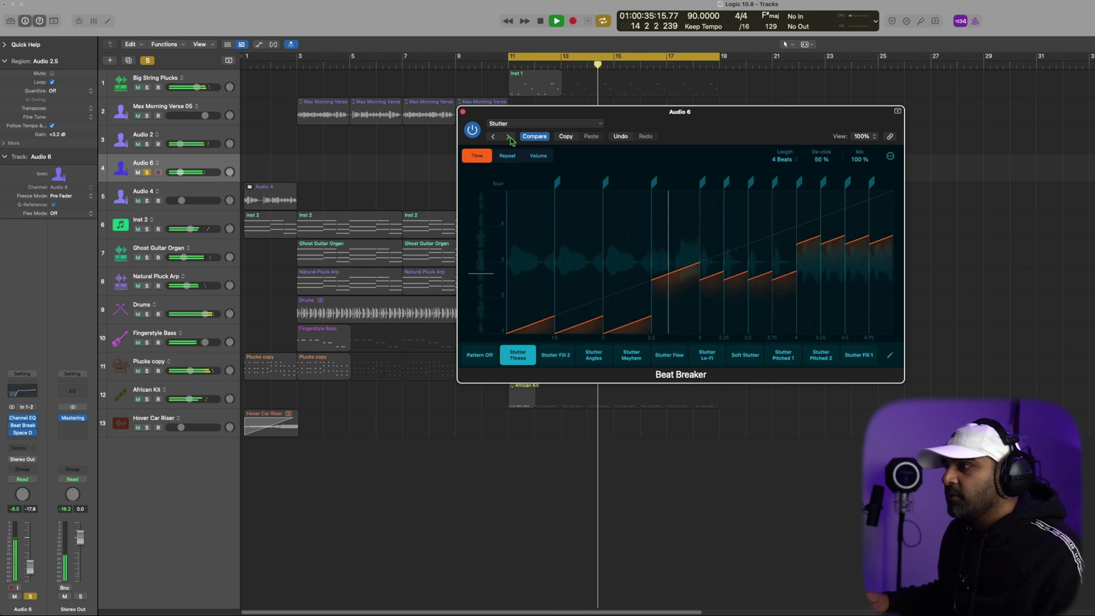
key("space")
key("super+w")
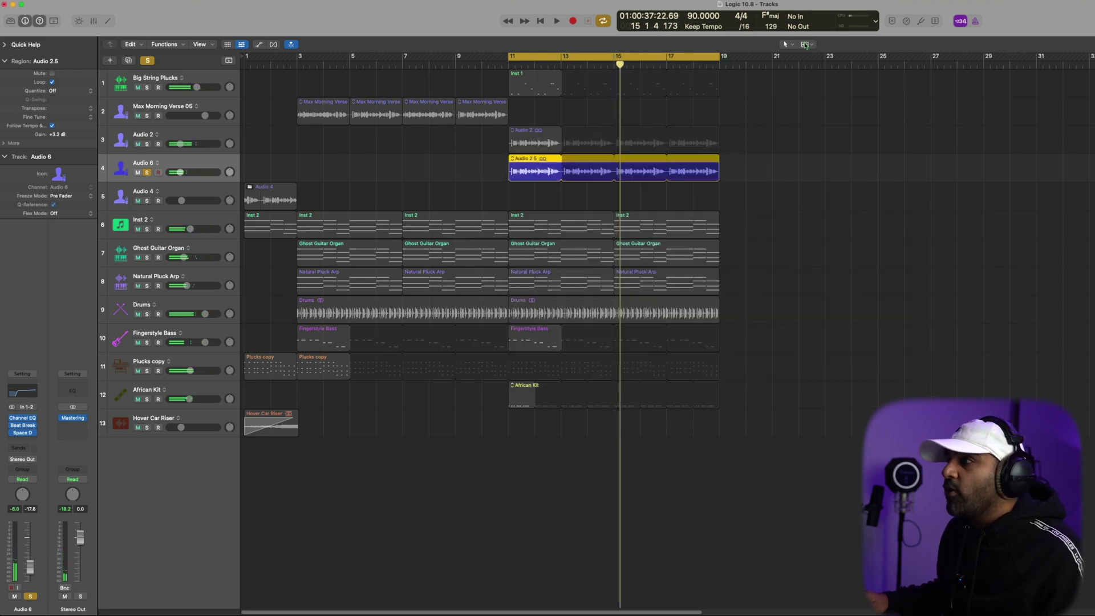
- Rotate the contents of Audio 6's region with the Rotate Tool, and loop it to bar 19 during playback
left_click(812, 45)
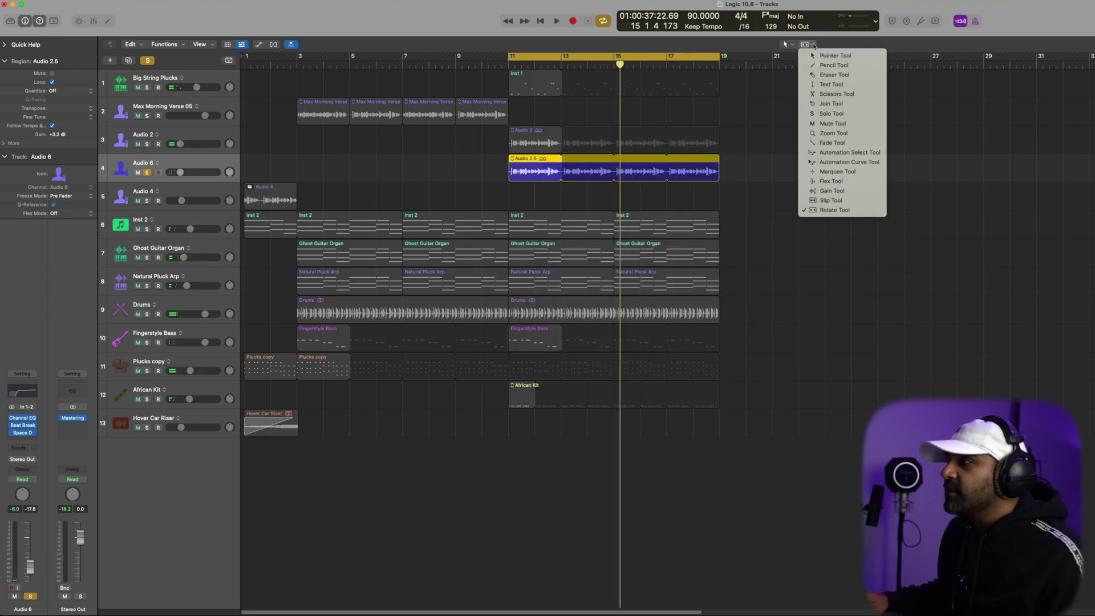
left_click(821, 210)
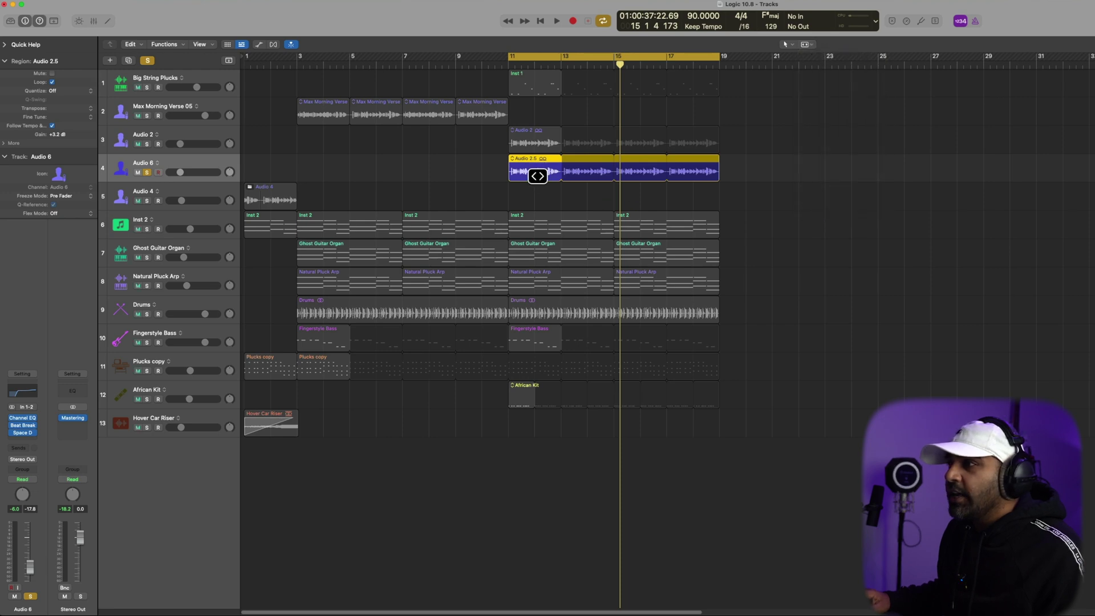
left_click_drag(537, 178, 559, 181)
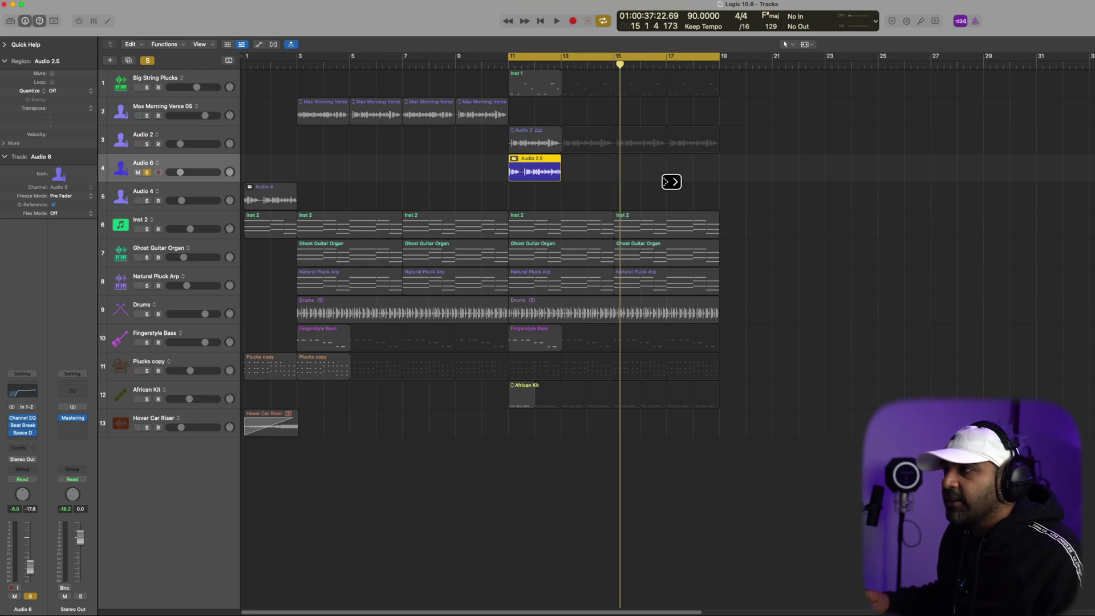
key("space")
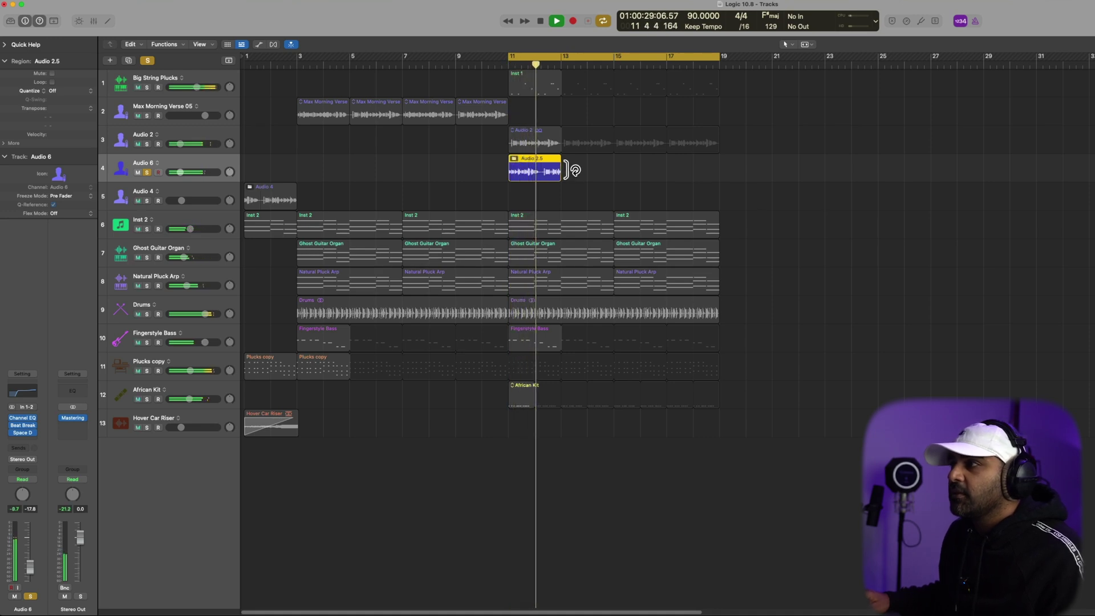
left_click_drag(571, 166, 734, 181)
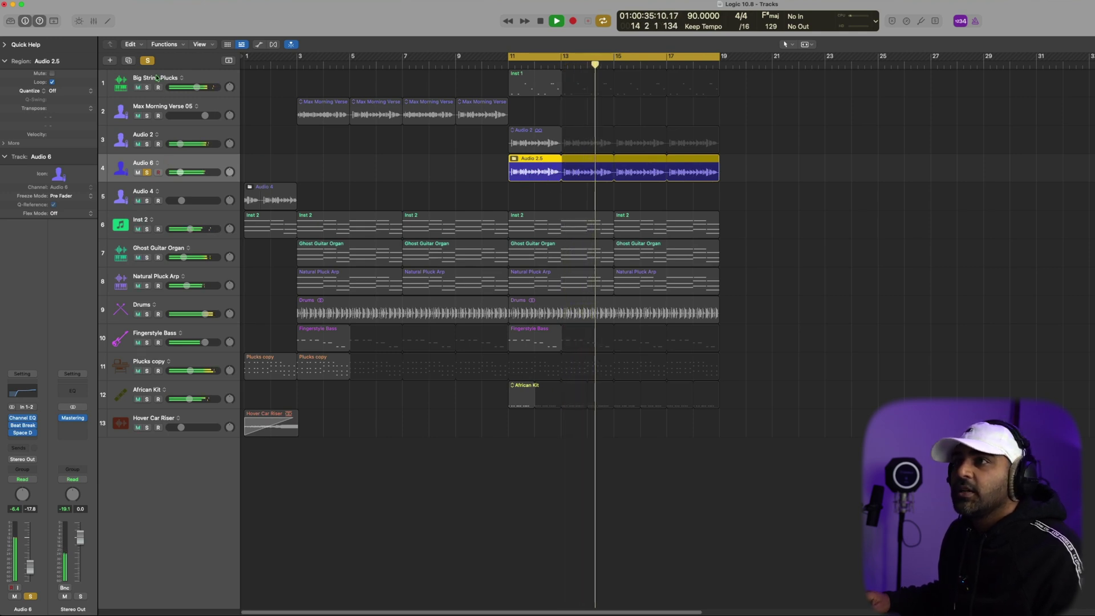
- Clear the solo, mute the Audio 2 track, and play the full mix from bar 11
key("space")
key("ctrl+s")
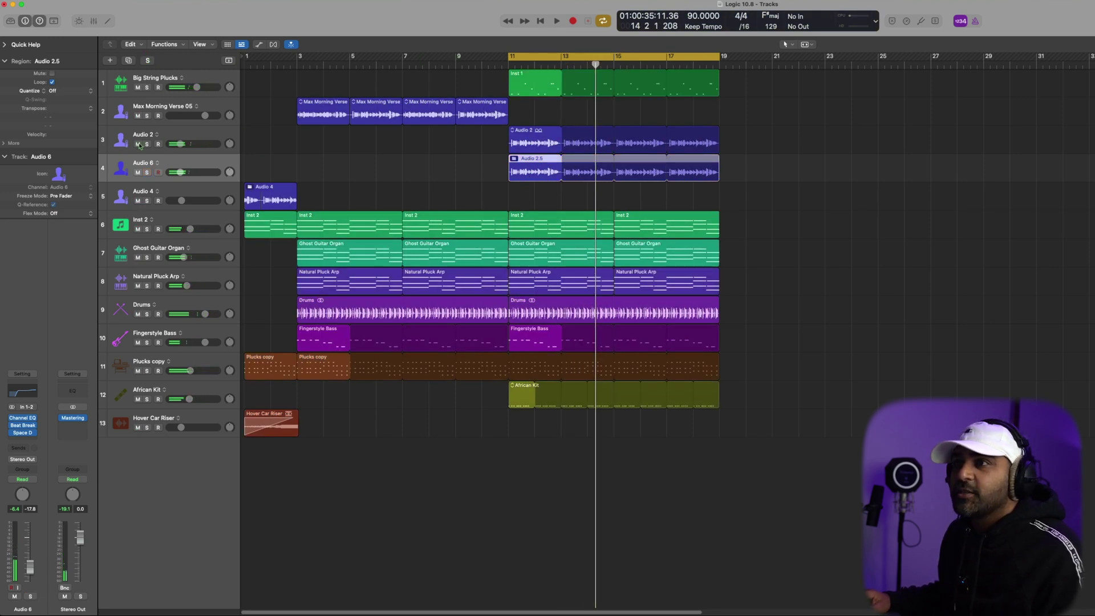
left_click(137, 144)
key("space")
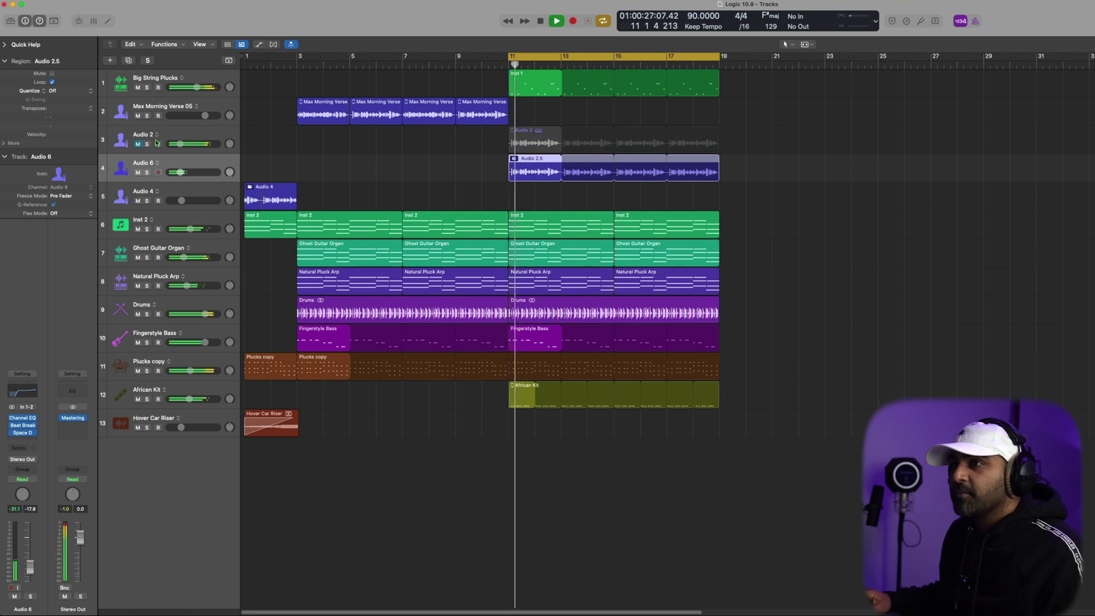
- Raise Audio 6's volume slightly and lower the Big String Plucks volume during playback, and stop playback
left_click_drag(180, 172, 195, 179)
left_click_drag(194, 178, 191, 178)
left_click_drag(196, 87, 186, 88)
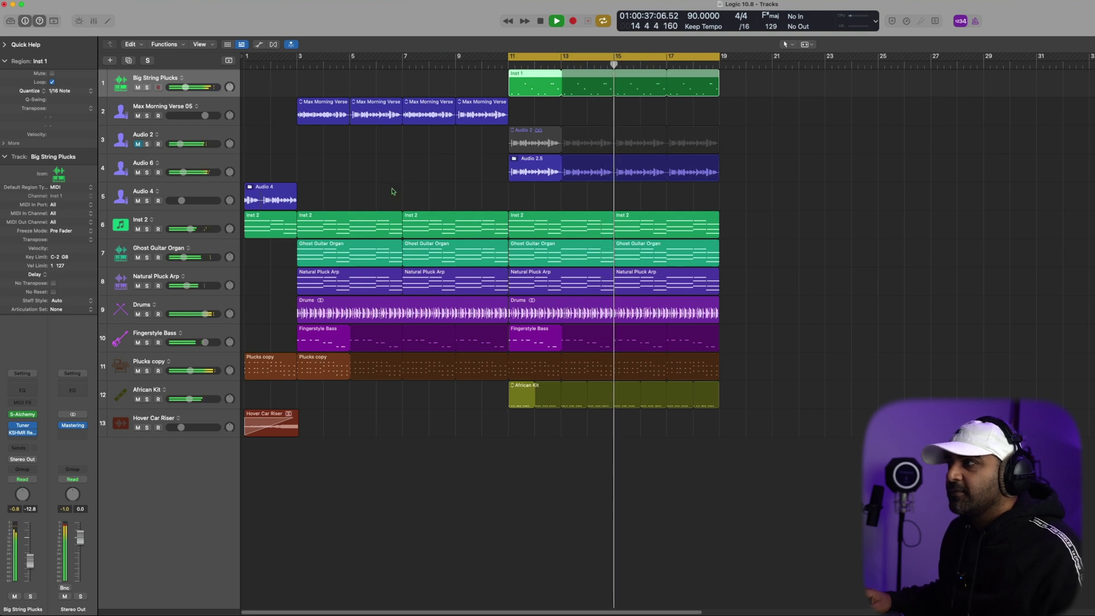
key("space")
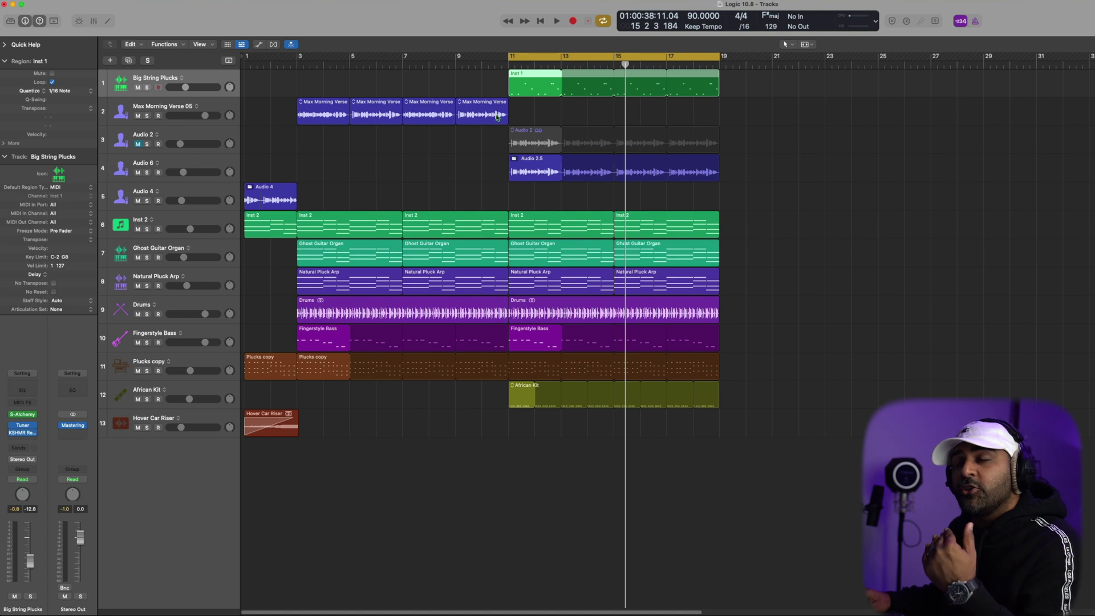
- Solo the Audio 4 track, set the cycle range to bars 1 to 3, and play back its region
left_click(195, 191)
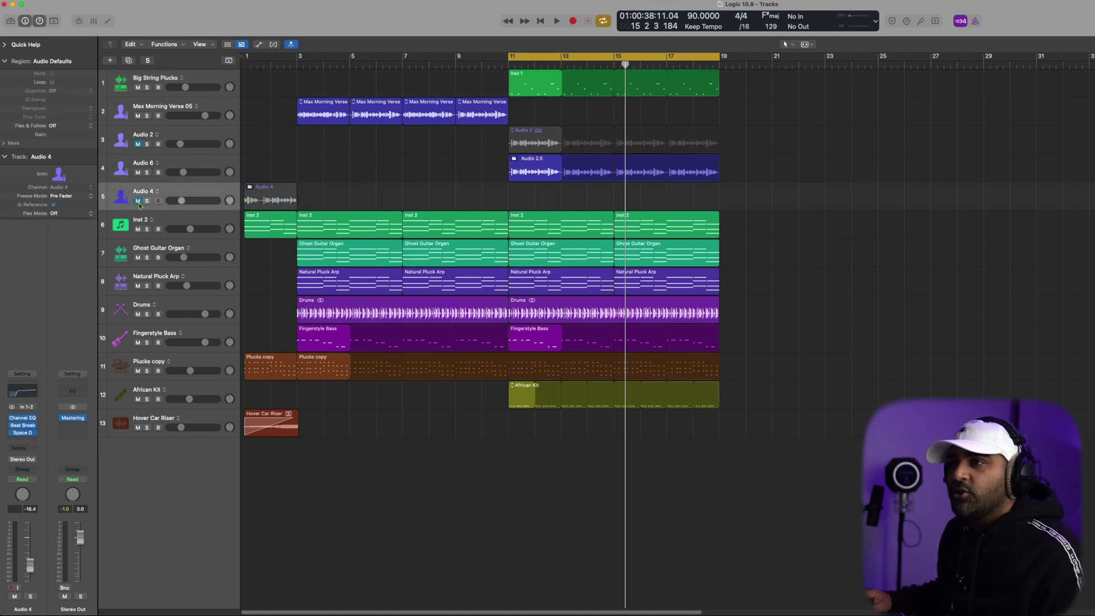
left_click(148, 201)
left_click_drag(251, 62, 298, 60)
key("space")
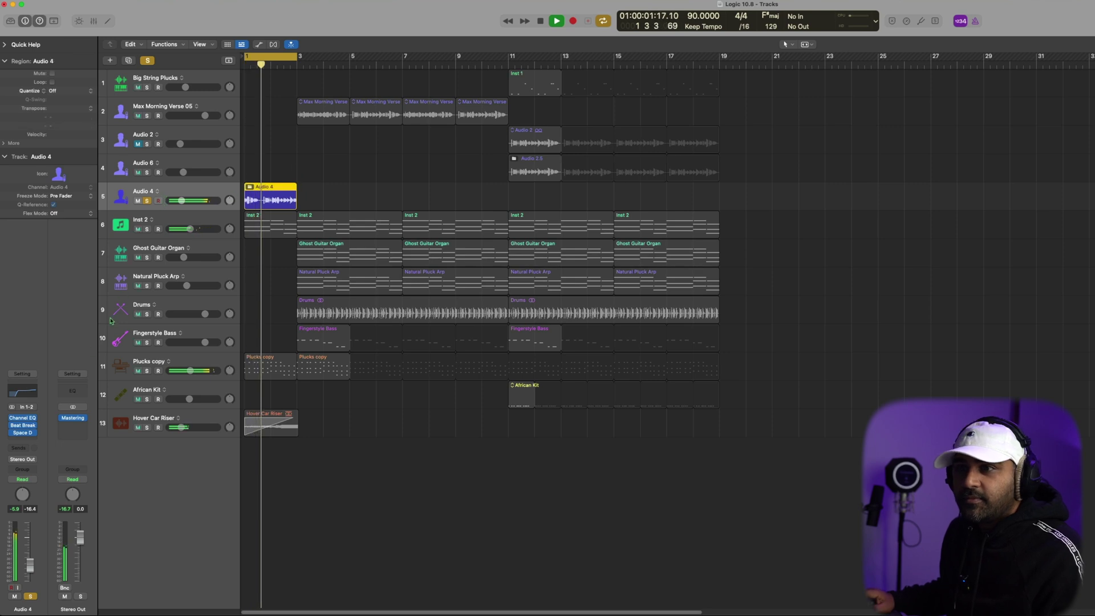
left_click(288, 193)
key("space")
- View the alternate tool choices, dismiss them, and clear the solo from Audio 4
left_click(804, 44)
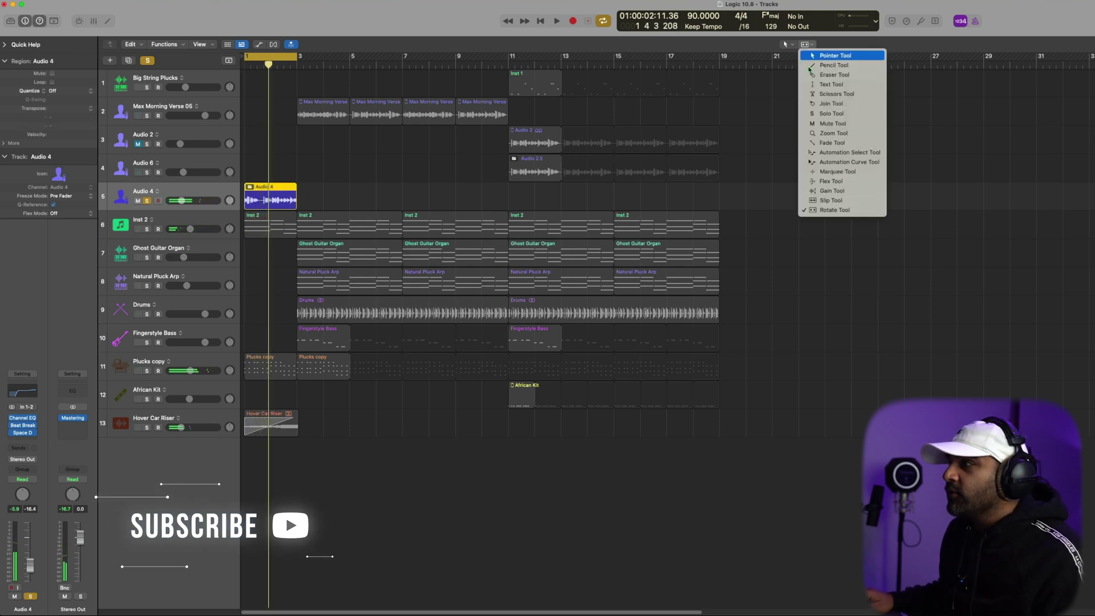
left_click(53, 347)
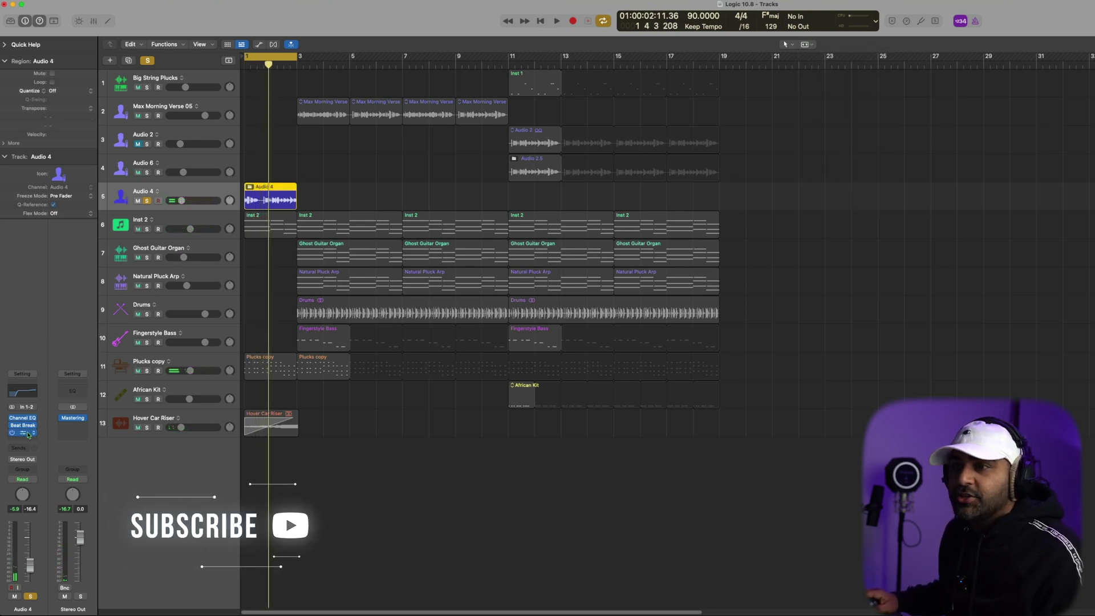
left_click(148, 61)
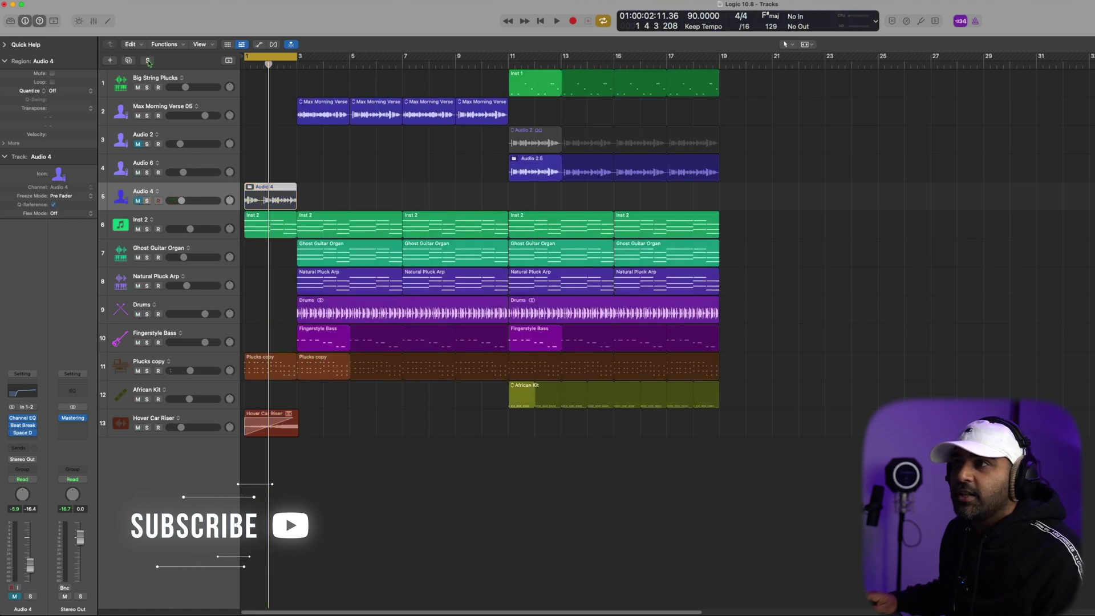
- Select and solo the Ghost Guitar Organ track, open its Sample Alchemy instrument, and play it back from bar 3
left_click(144, 254)
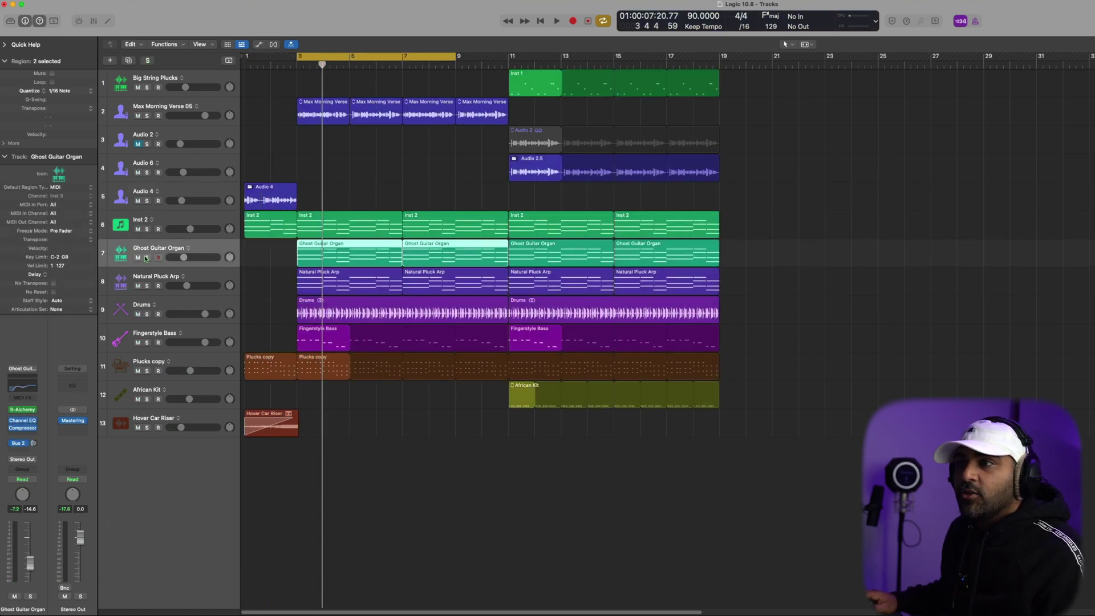
left_click(147, 258)
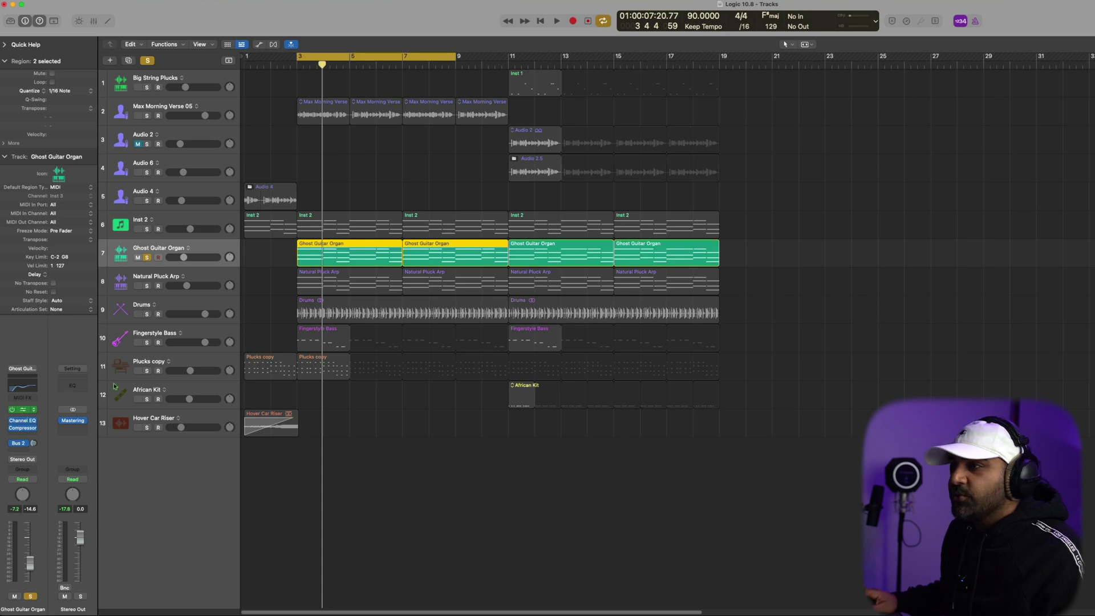
left_click(23, 410)
left_click_drag(476, 140, 435, 123)
key("space")
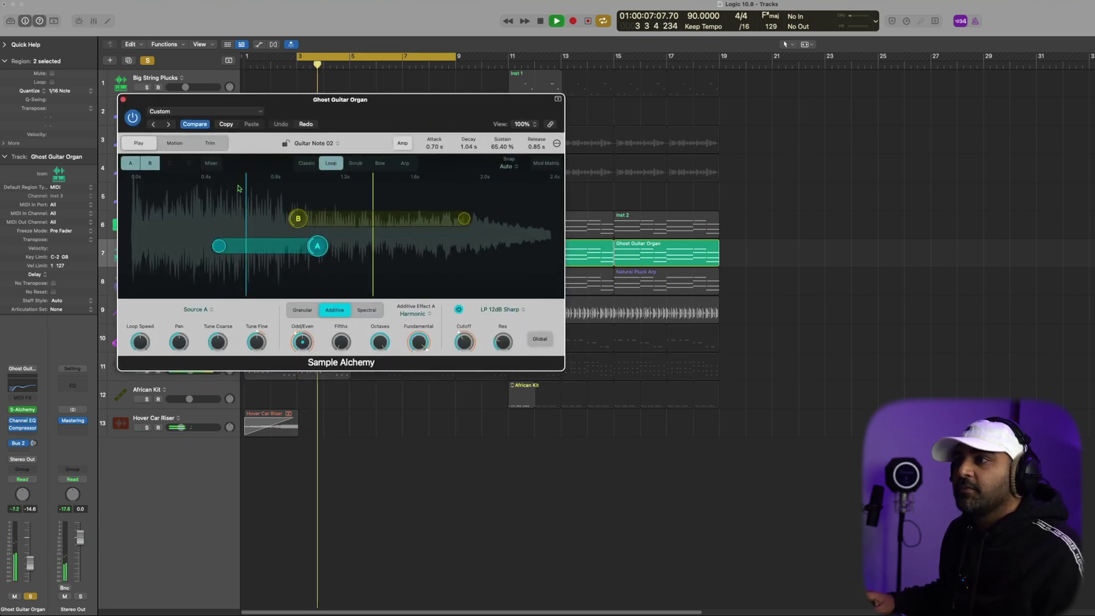
key("space")
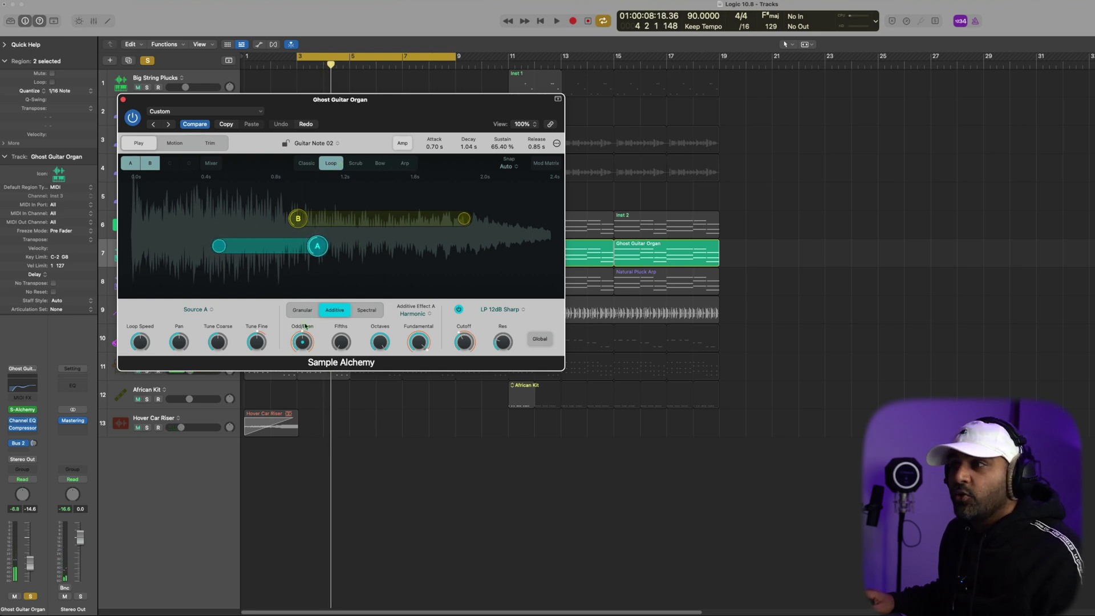
- Switch Sample Alchemy's source B off and back on, and close the instrument
left_click(148, 163)
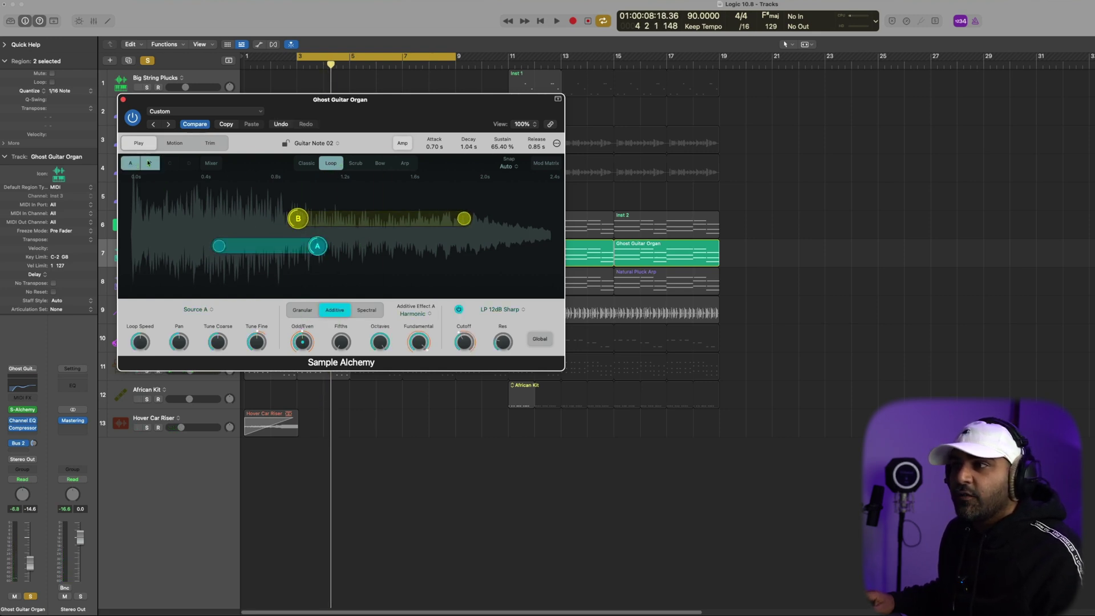
left_click(151, 164)
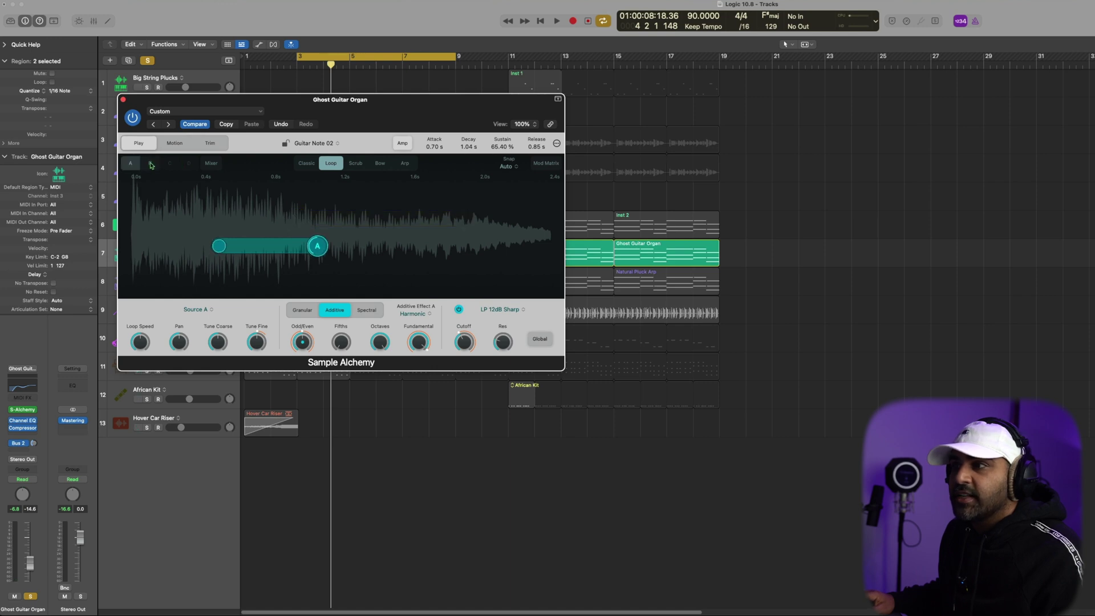
left_click(150, 164)
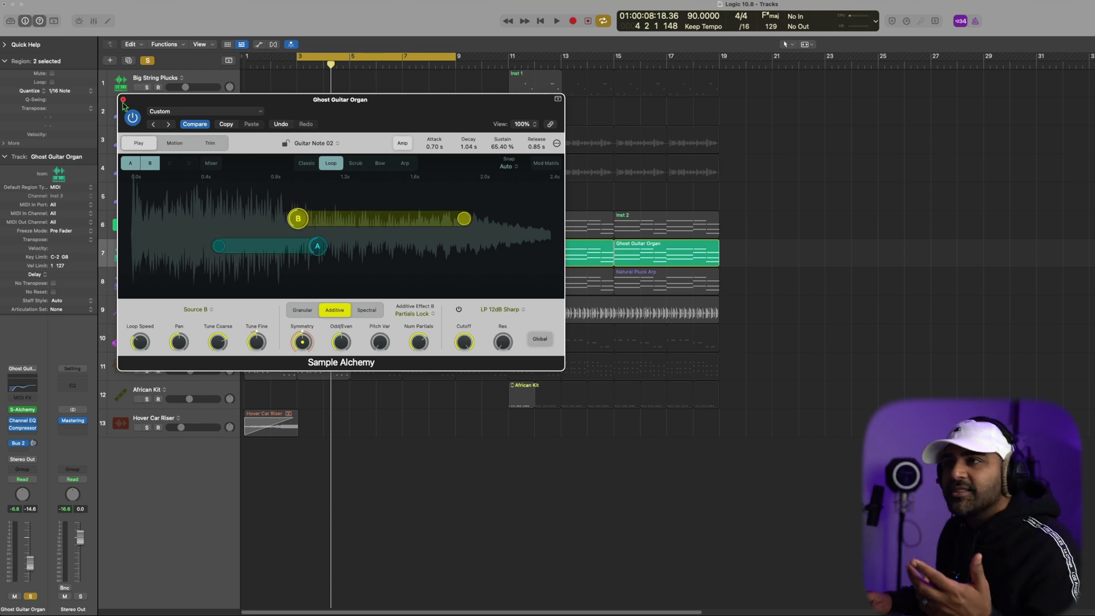
left_click(123, 100)
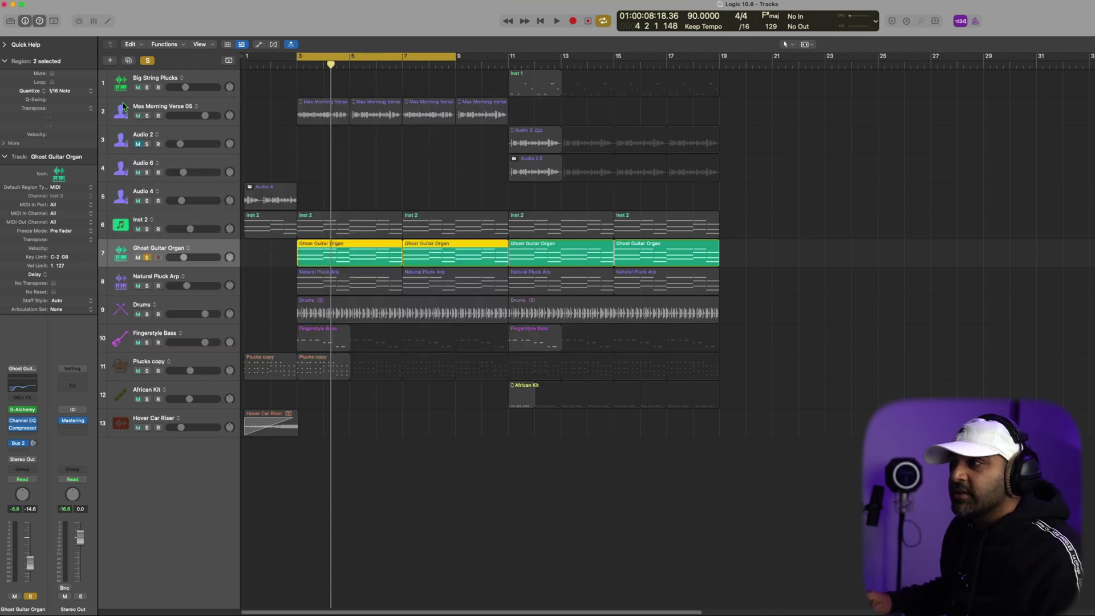